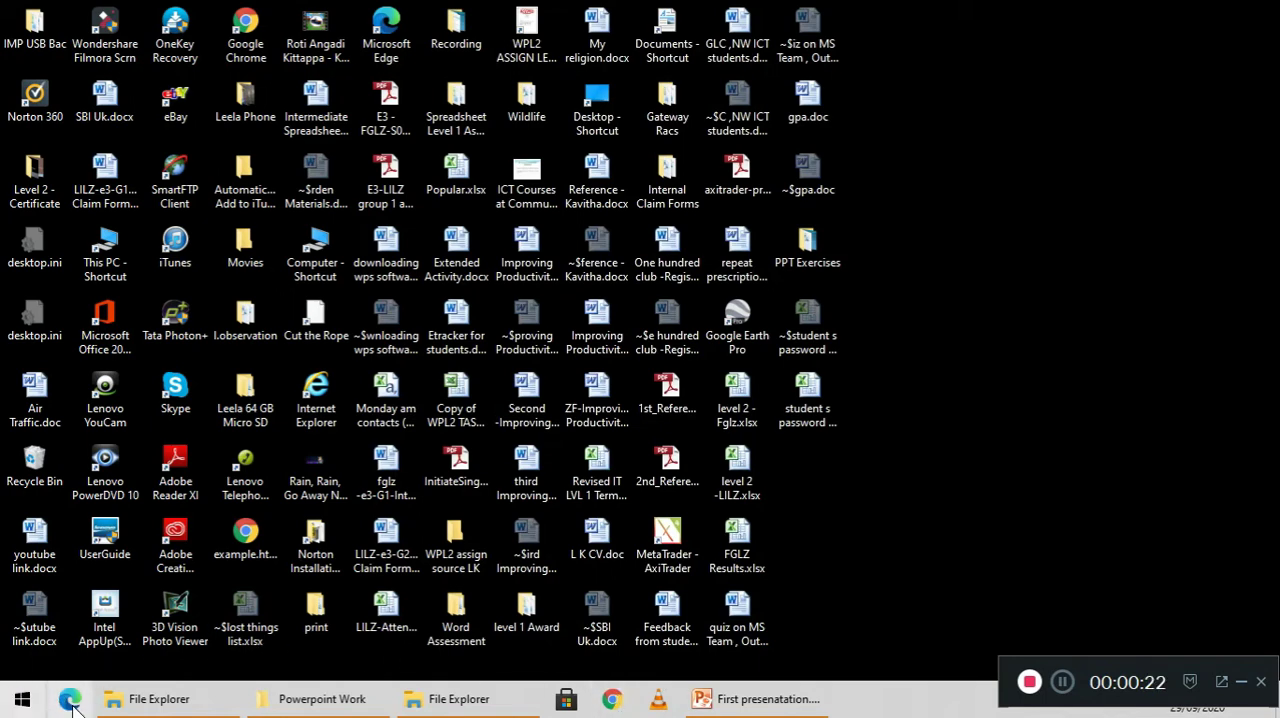
Open Google Chrome and go to gmail.com
left_click(613, 700)
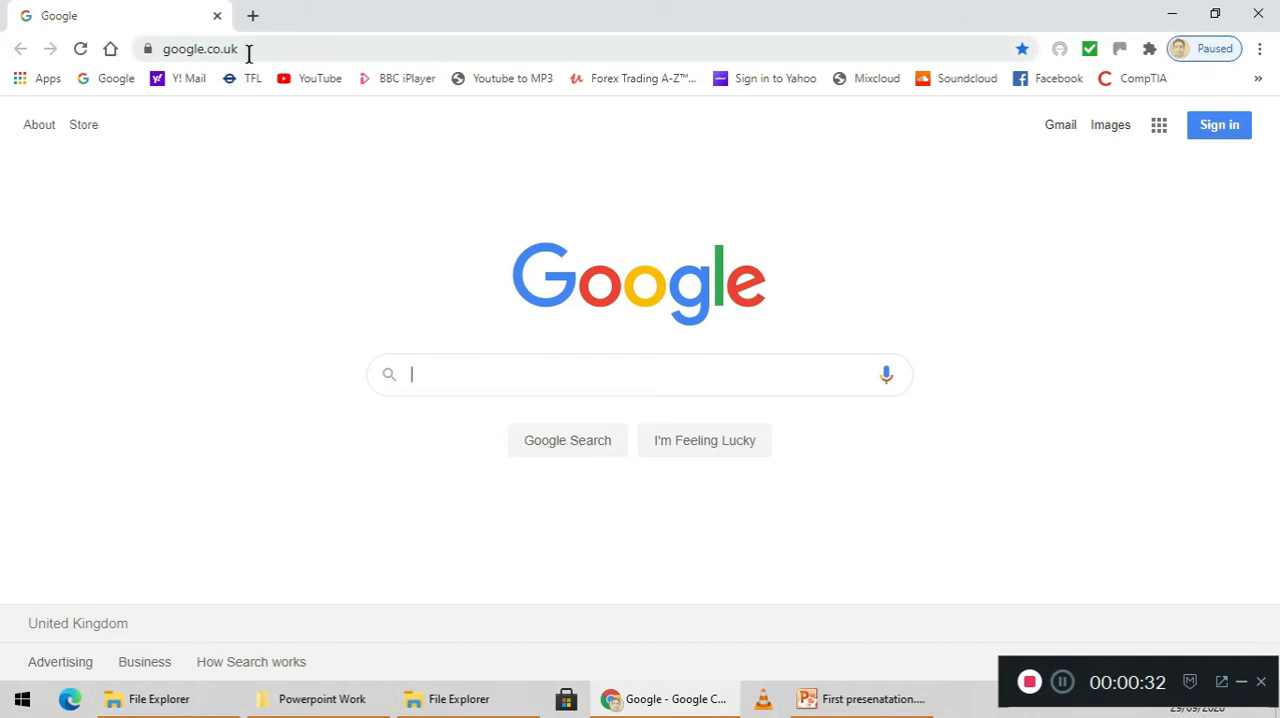
left_click_drag(244, 50, 155, 62)
type("gmail.com")
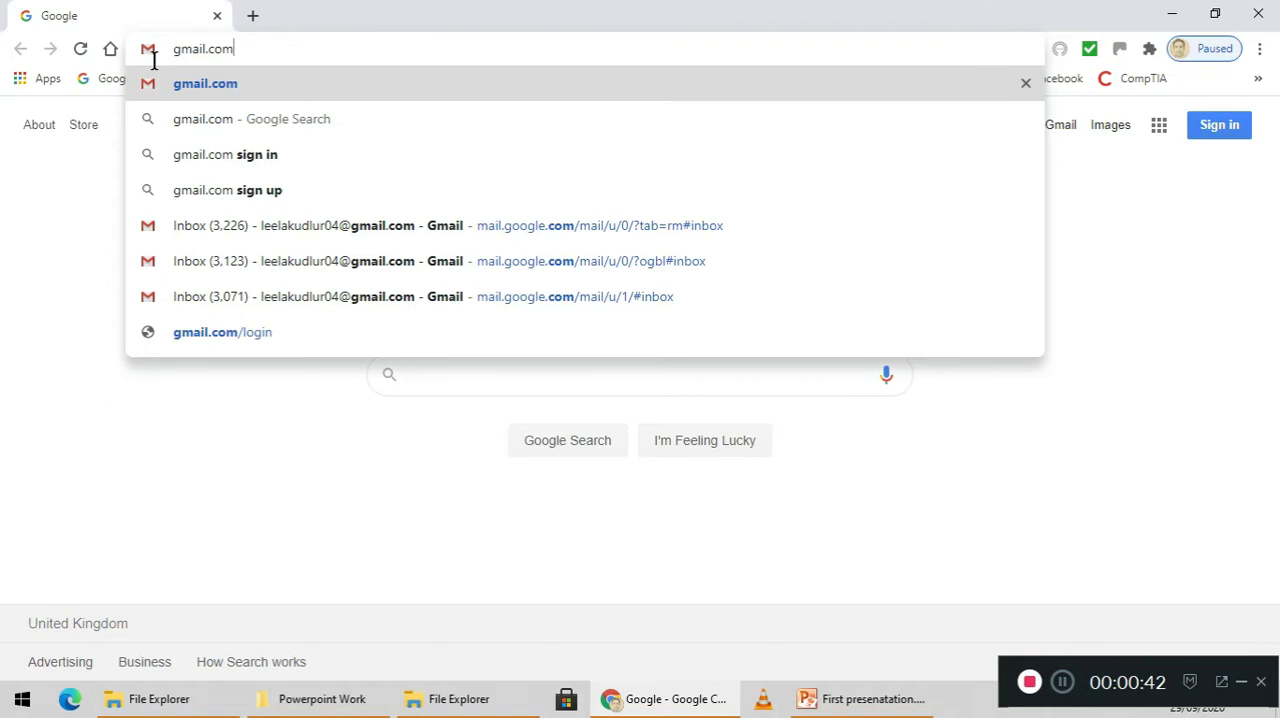
key("Return")
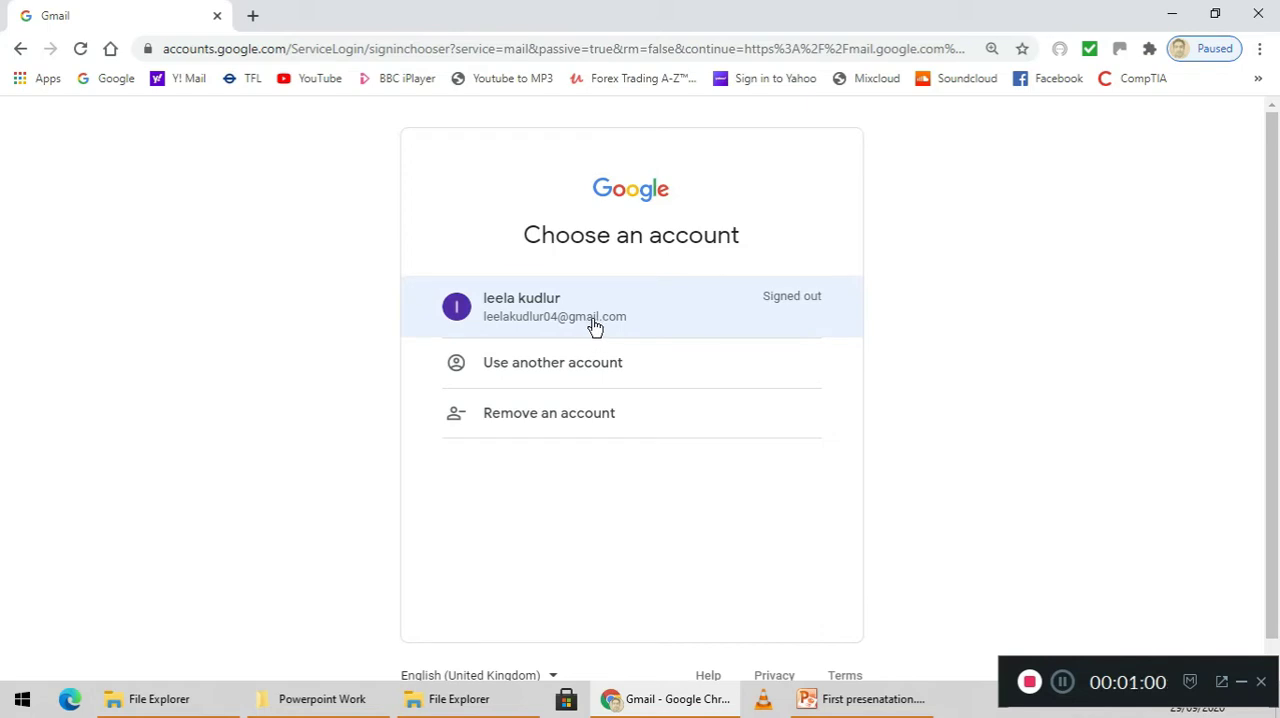
Choose to use another account and replace the prefilled sign-in entry with the account's full e-mail address
left_click(550, 372)
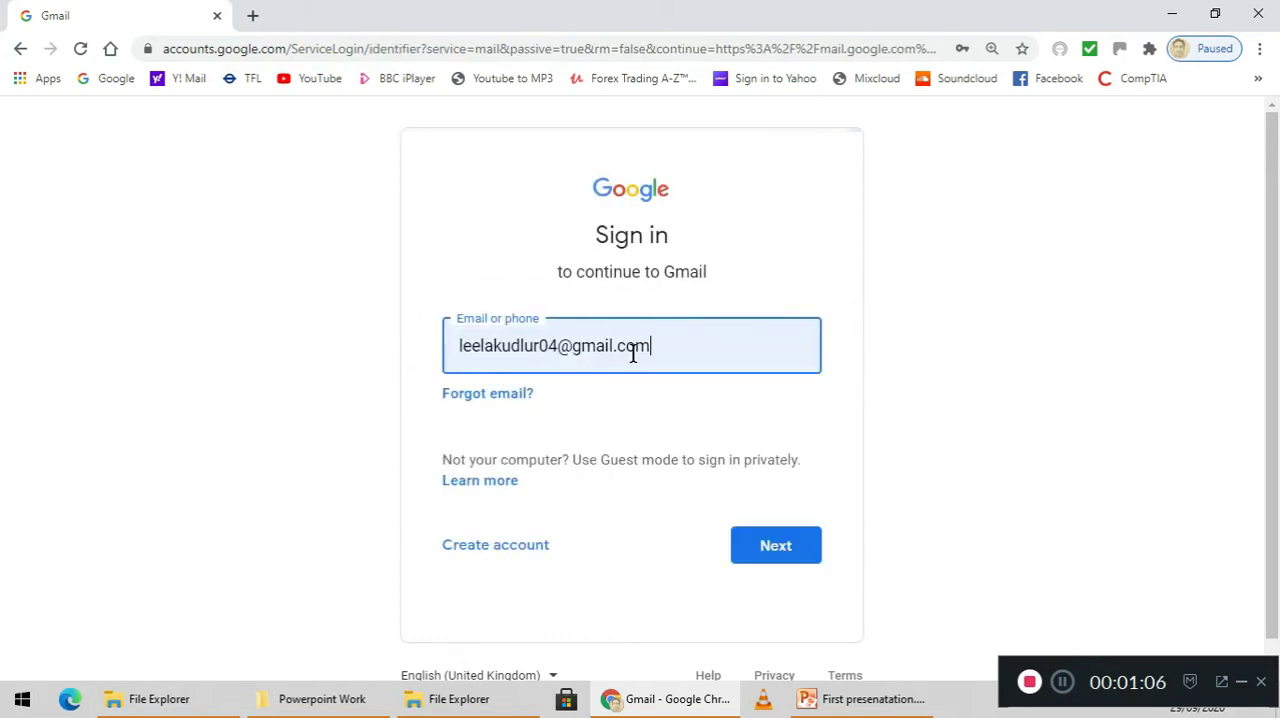
left_click_drag(666, 351, 440, 392)
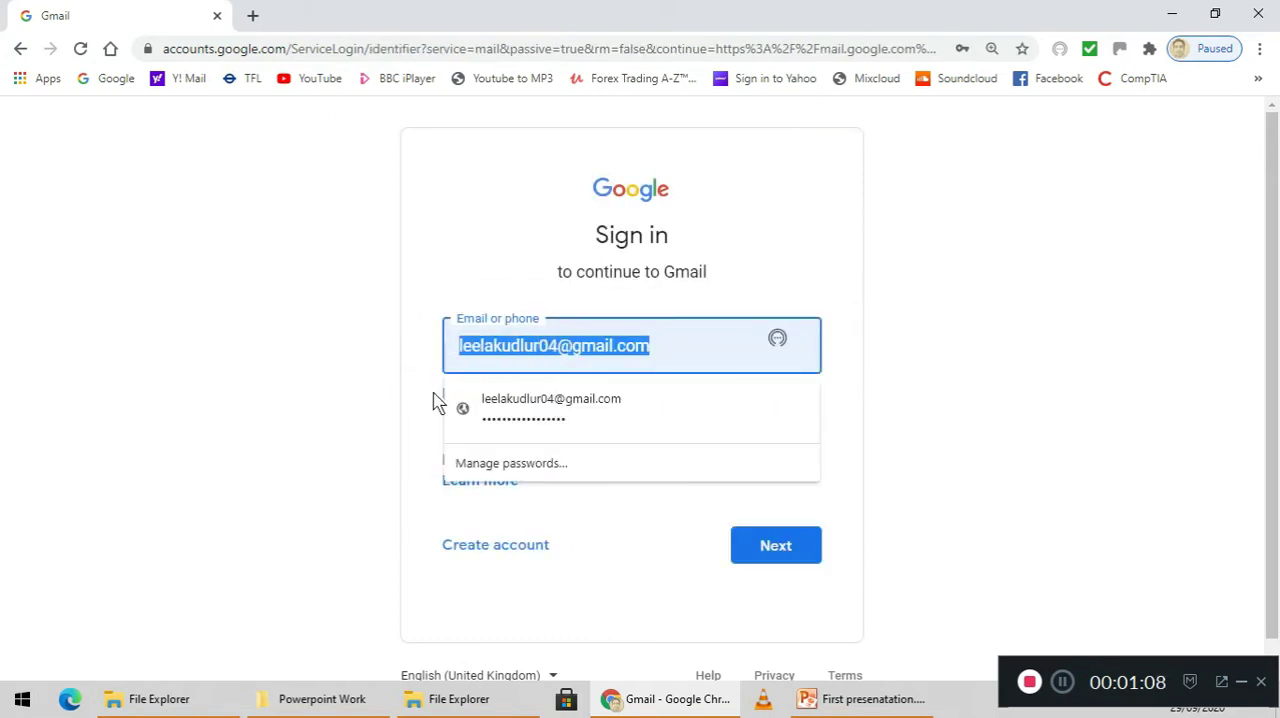
key("BackSpace")
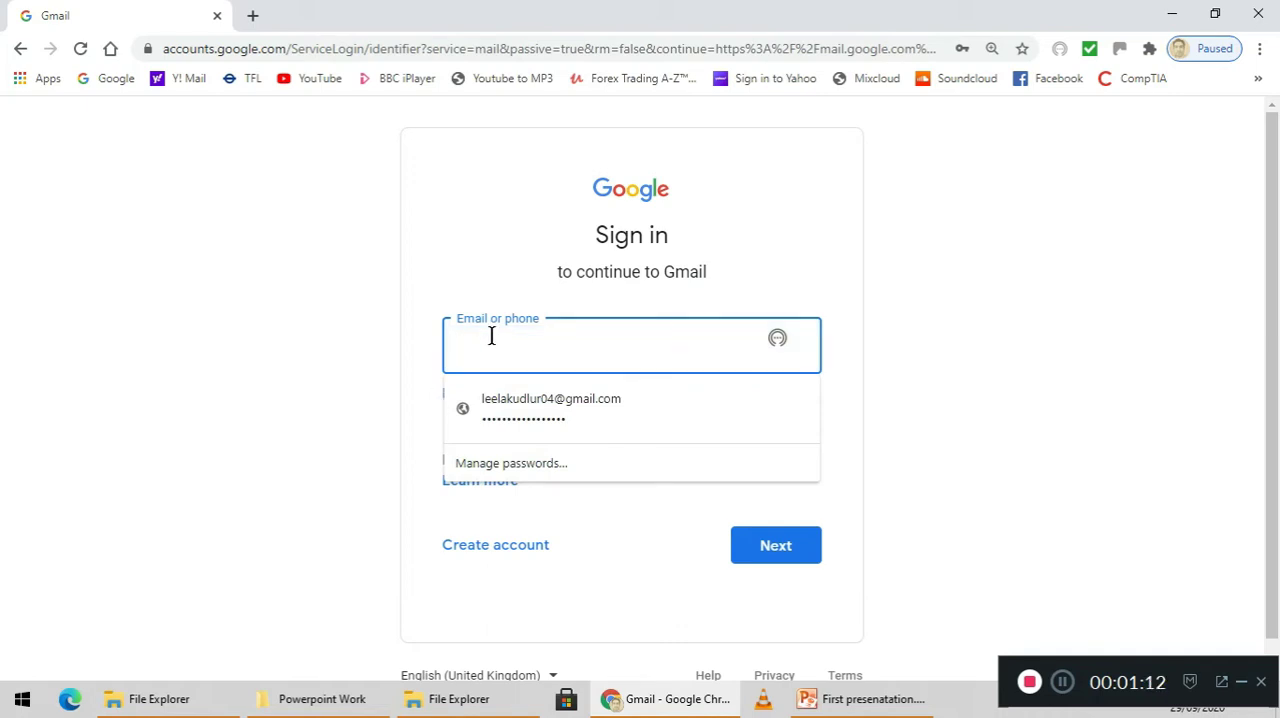
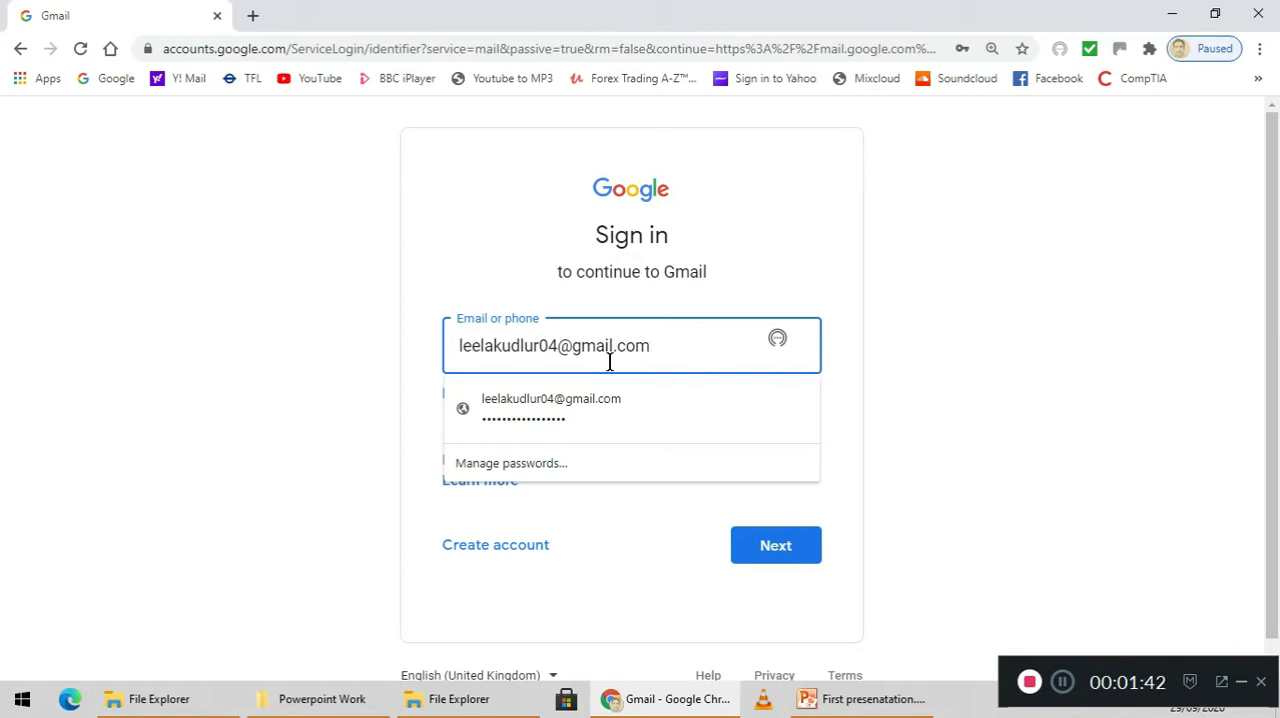
Shorten the sign-in e-mail to only its username part, without the domain, and continue to the password page
key("BackSpace")
key("BackSpace")
key("BackSpace")
key("BackSpace")
key("BackSpace")
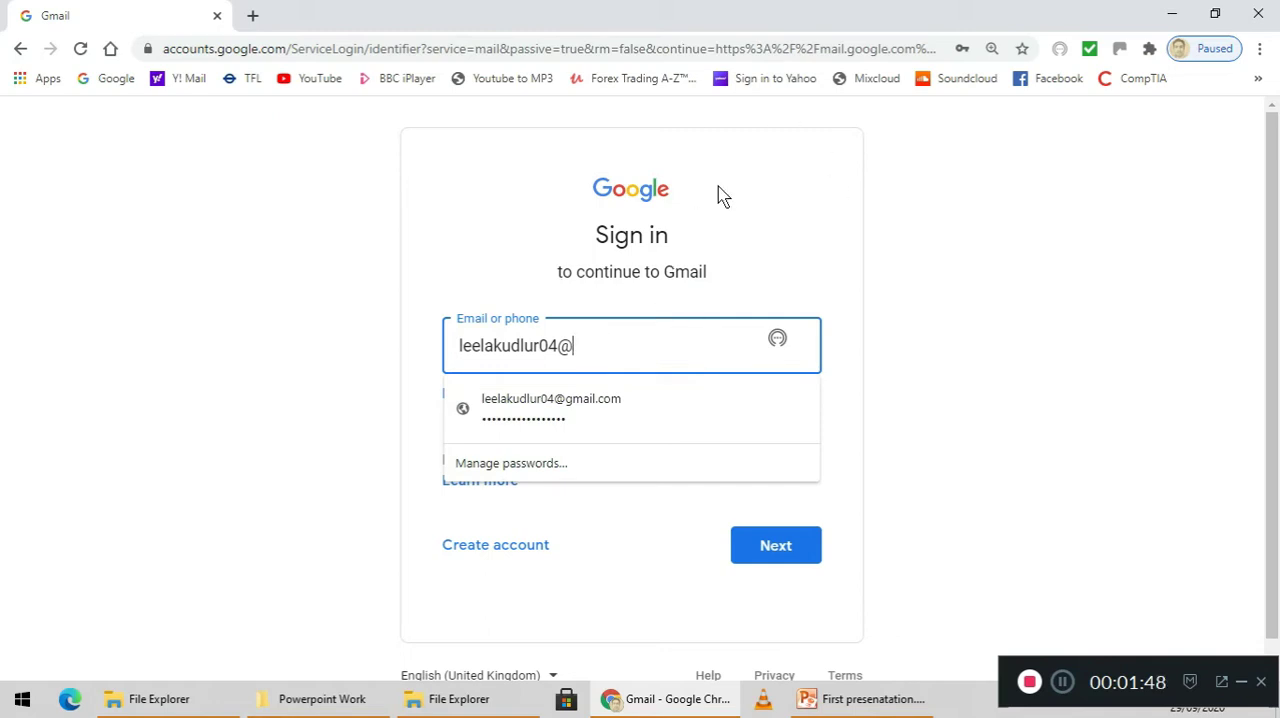
left_click_drag(962, 438, 722, 428)
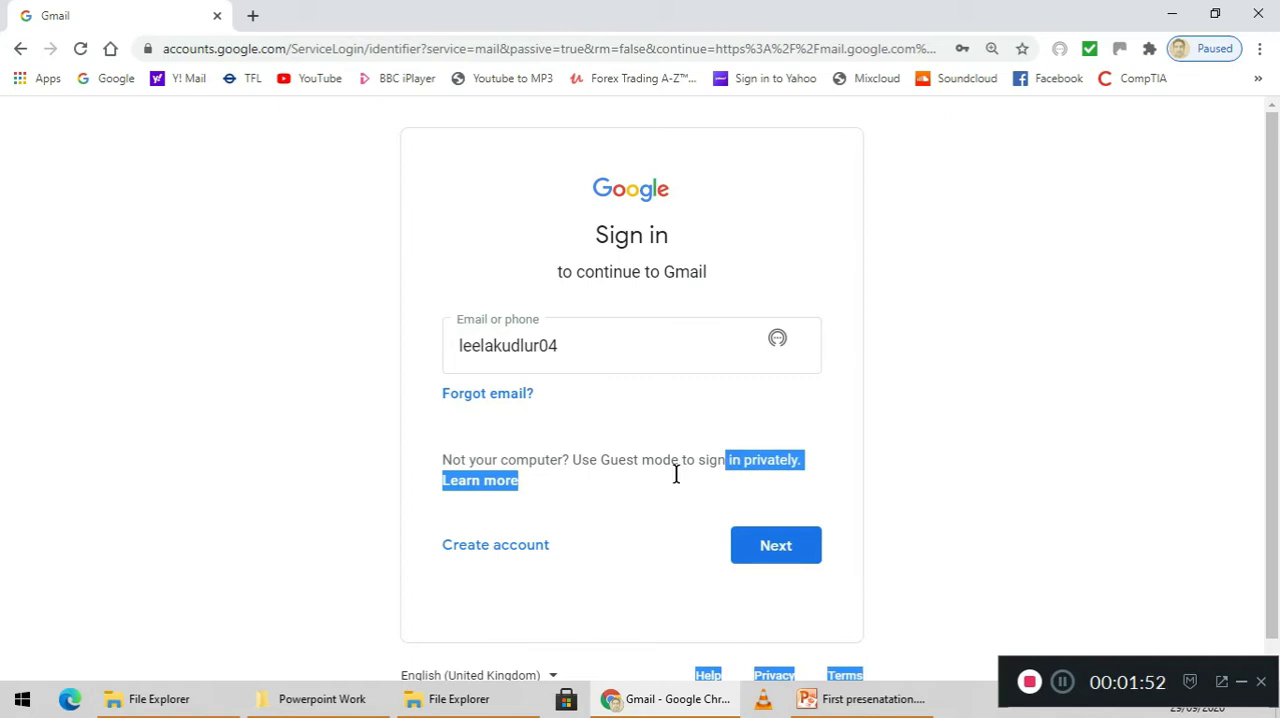
left_click(754, 547)
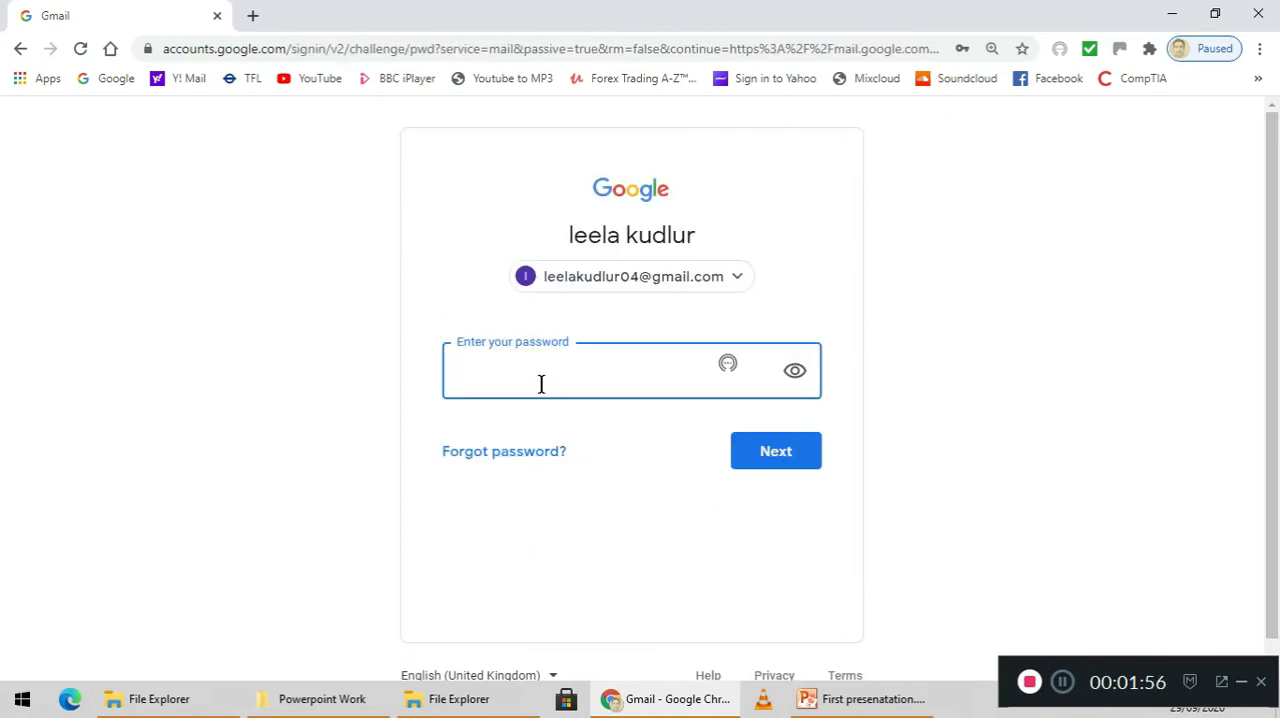
Try to sign in by entering the account password and submitting it
left_click(541, 384)
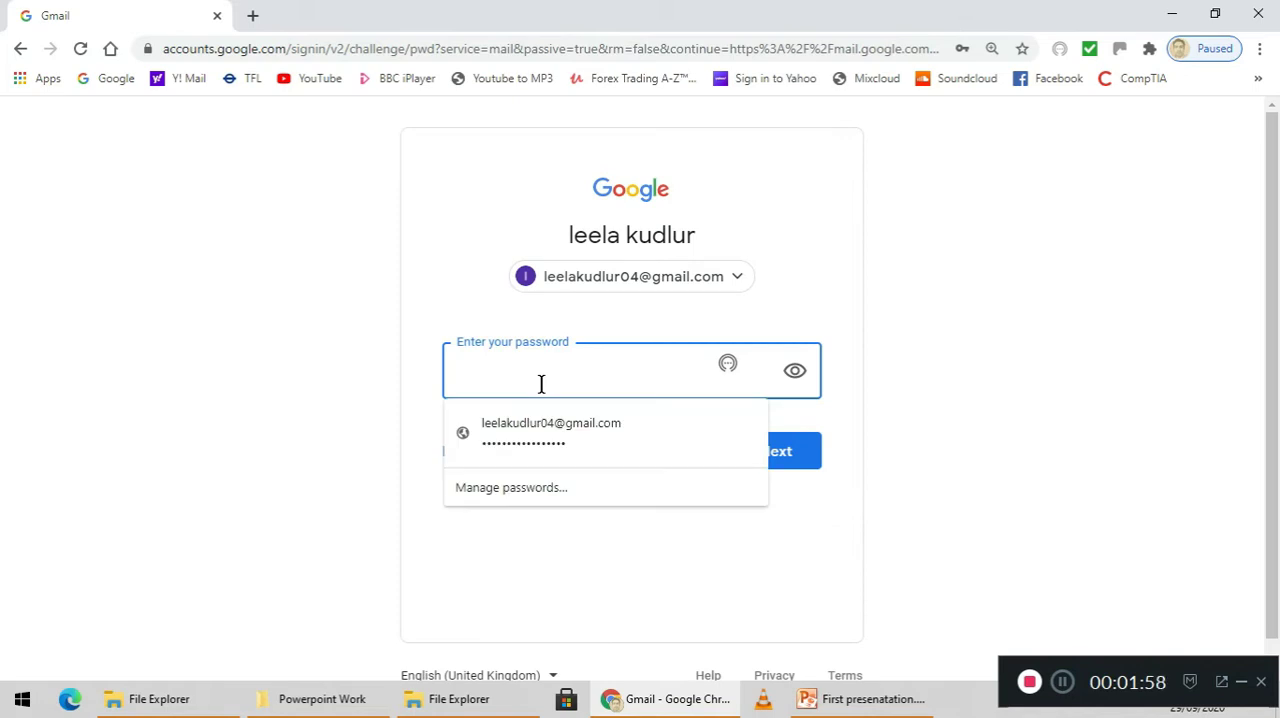
type("a")
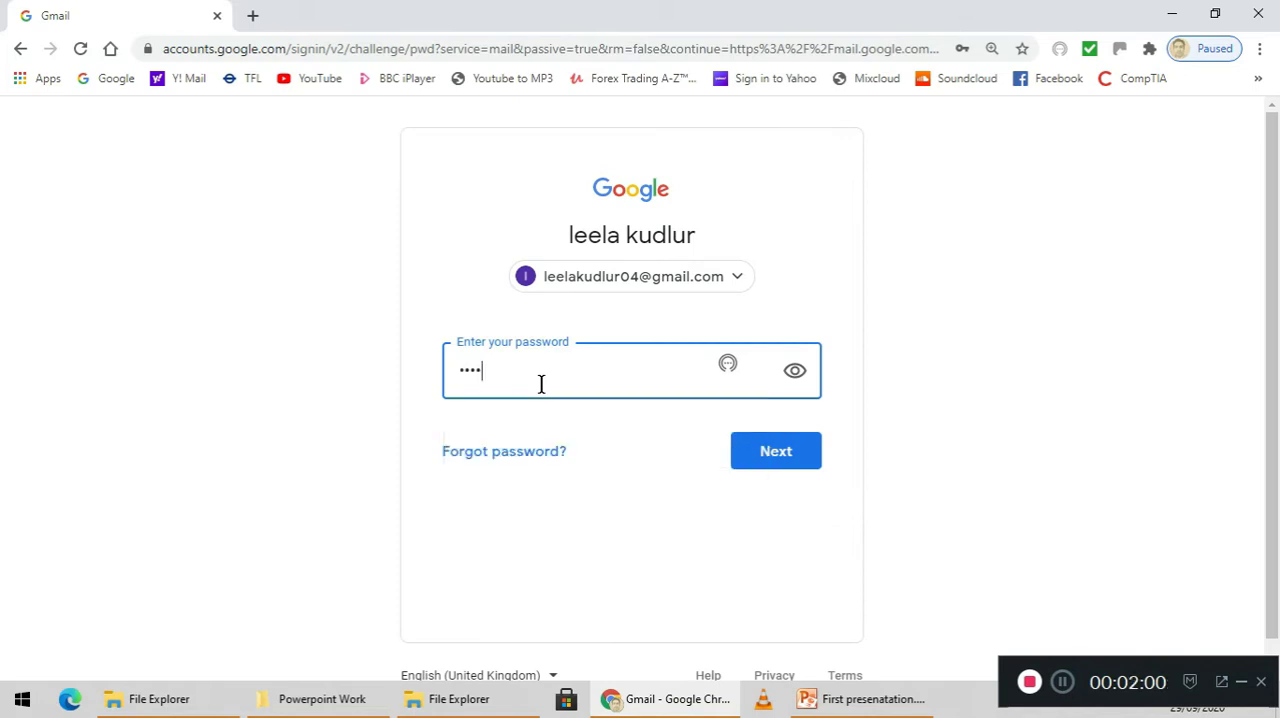
type("aaa")
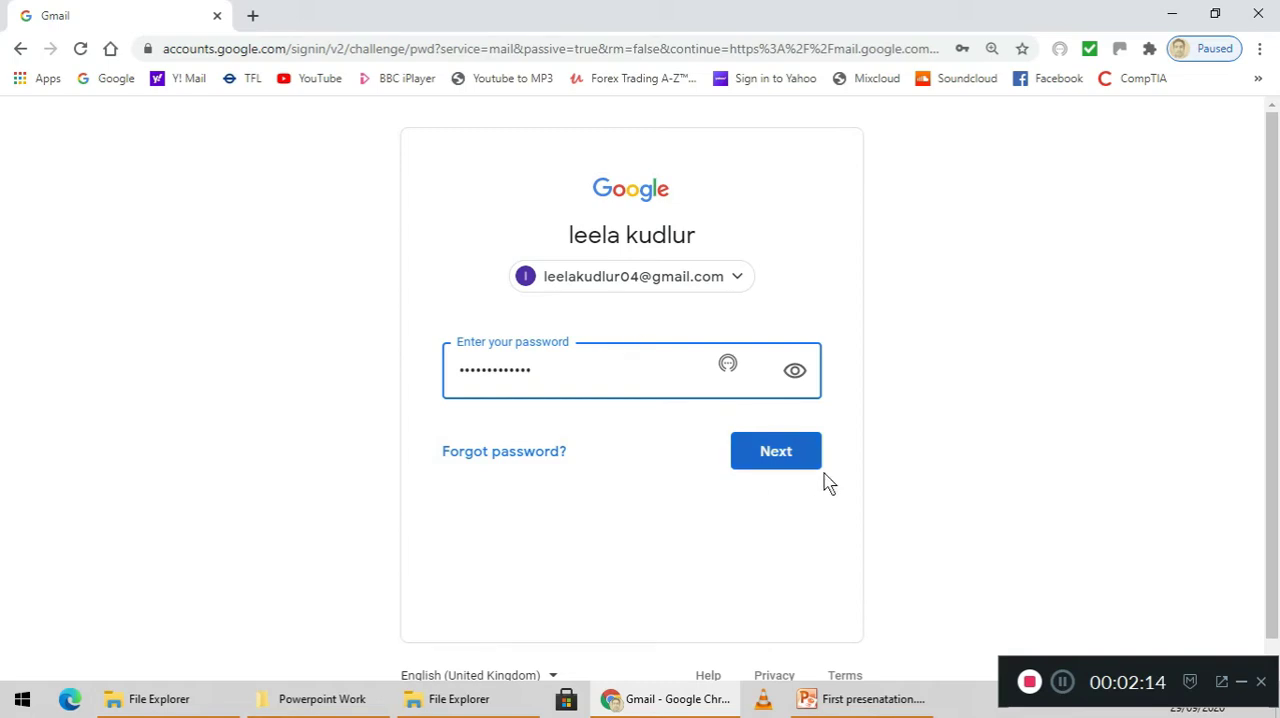
left_click(793, 467)
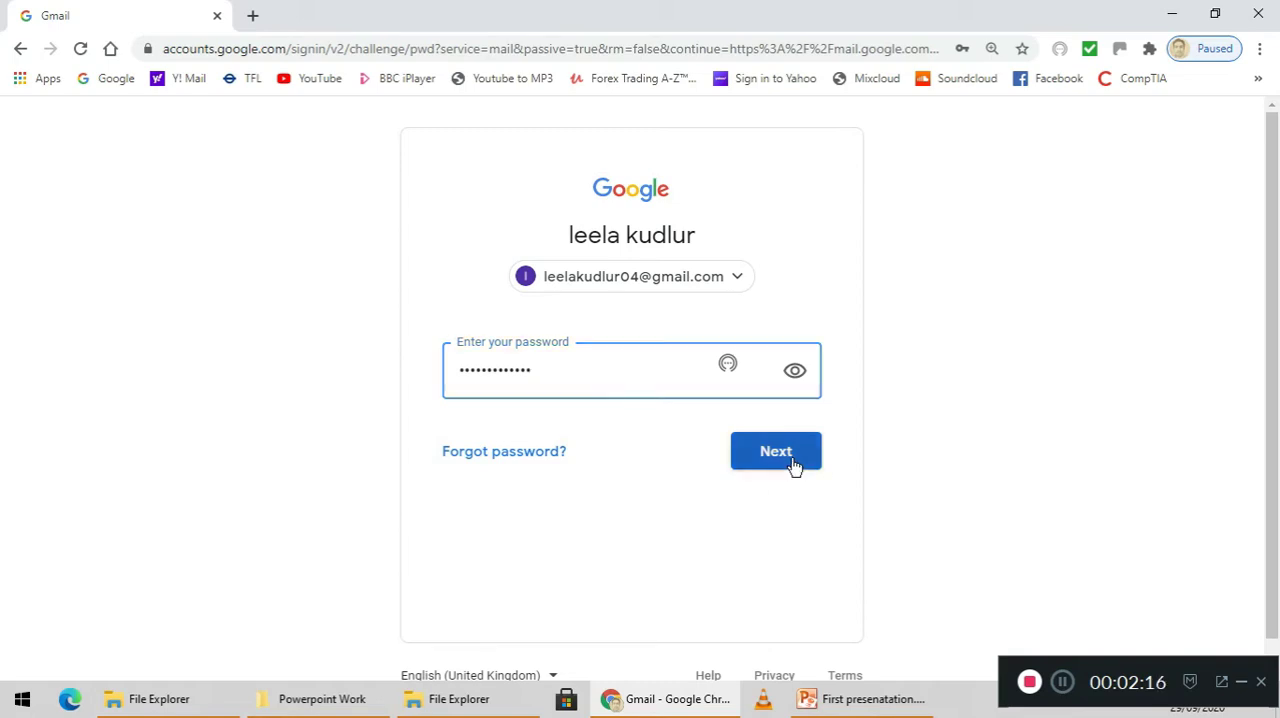
Enter the account password again and sign in to the mailbox
left_click(634, 387)
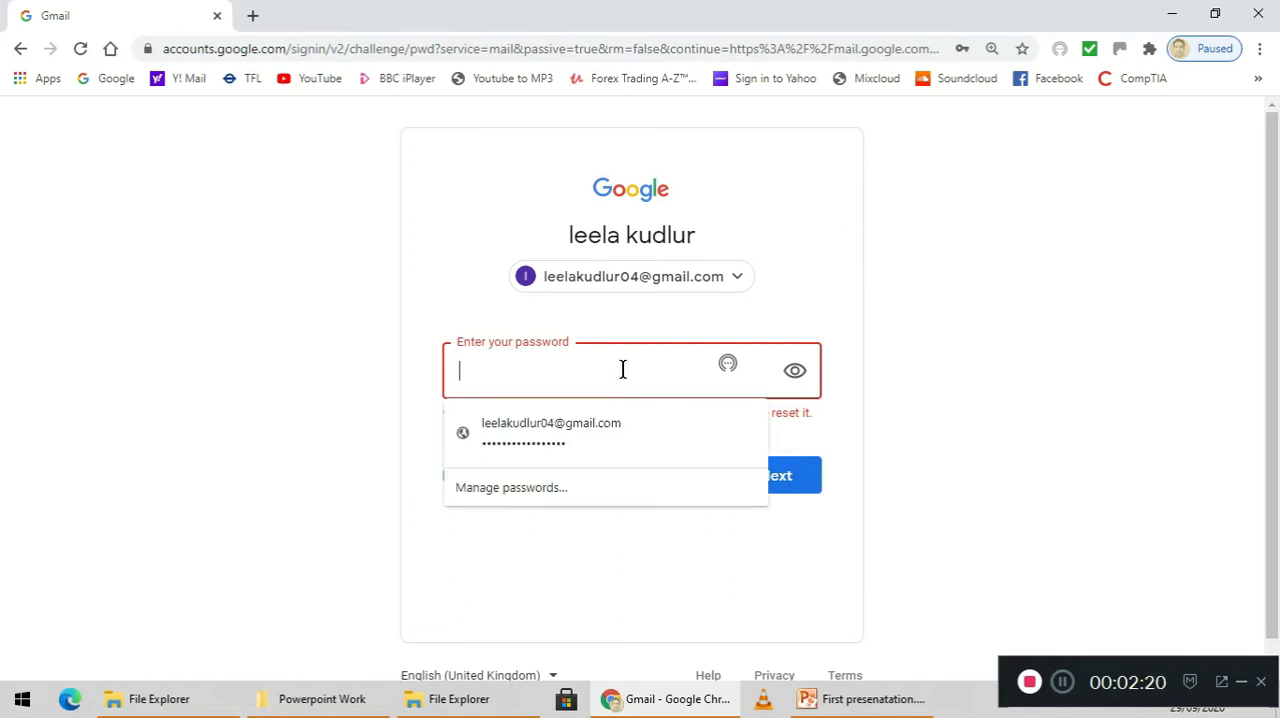
type("••••••")
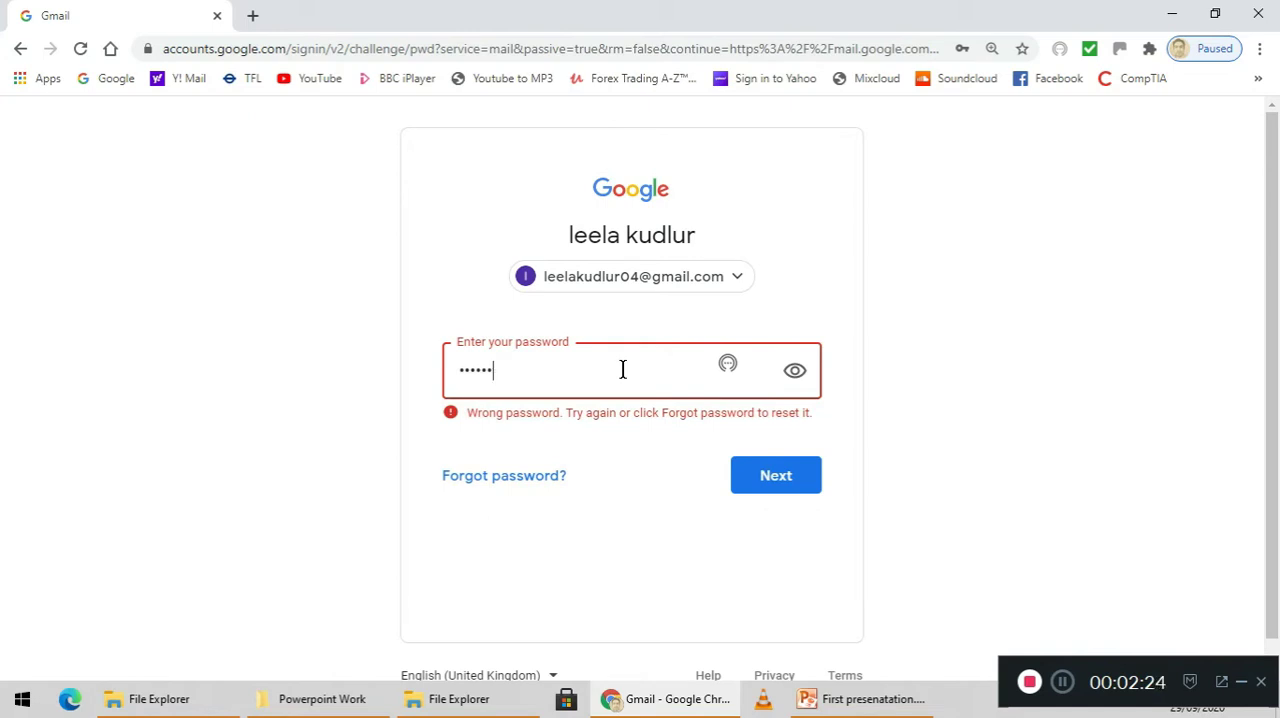
type("•")
left_click(776, 476)
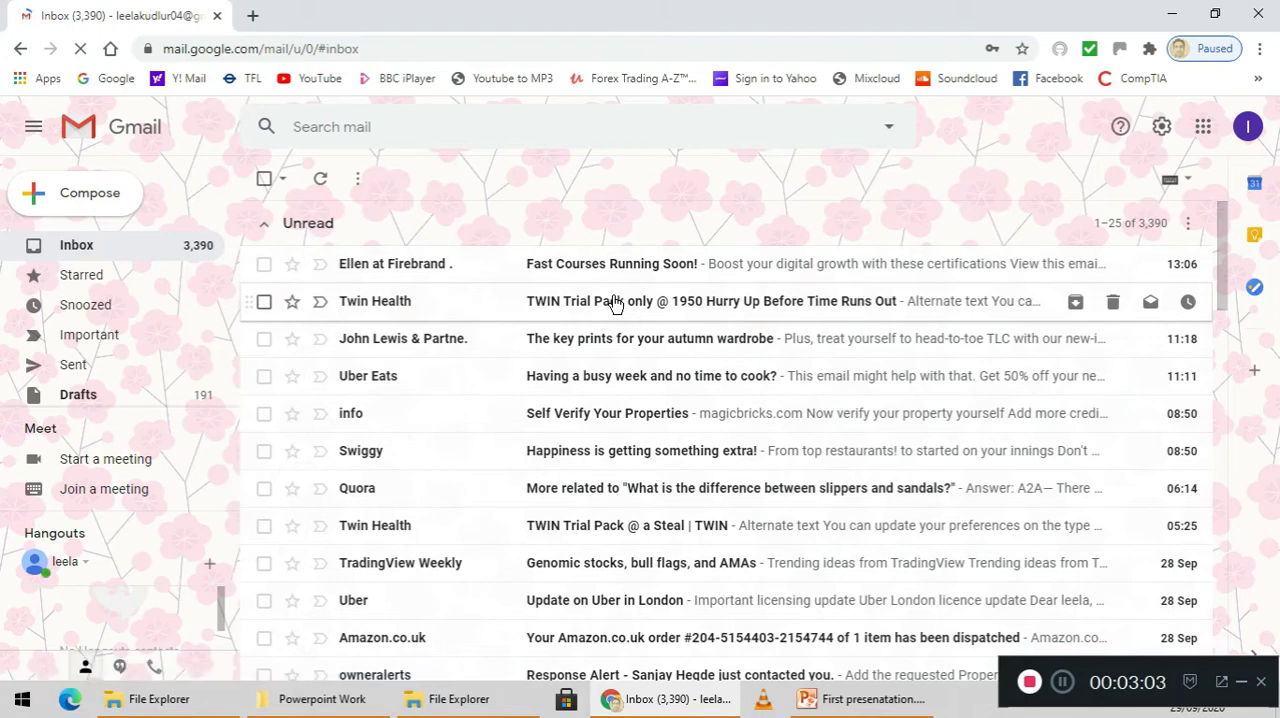
Open the unread Twin Health email about the TWIN Trial Pack
left_click(614, 304)
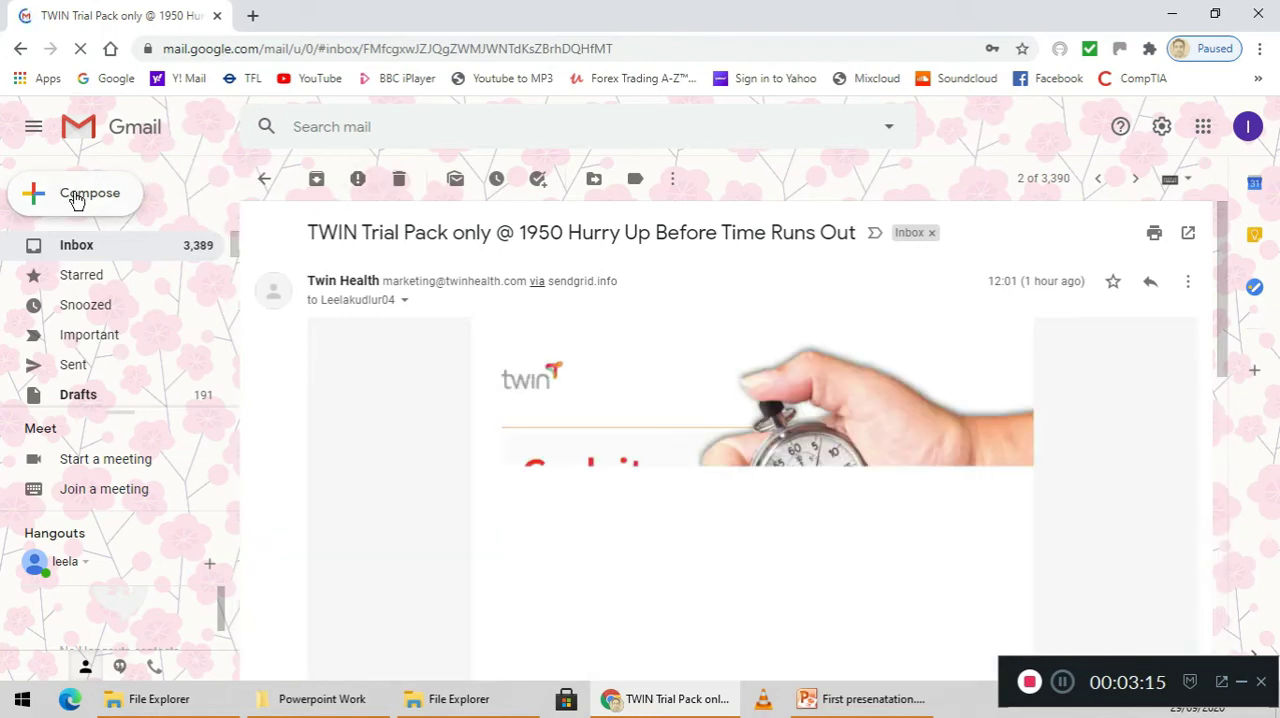
Start a new message and enter the first recipient's Gmail address
left_click(77, 199)
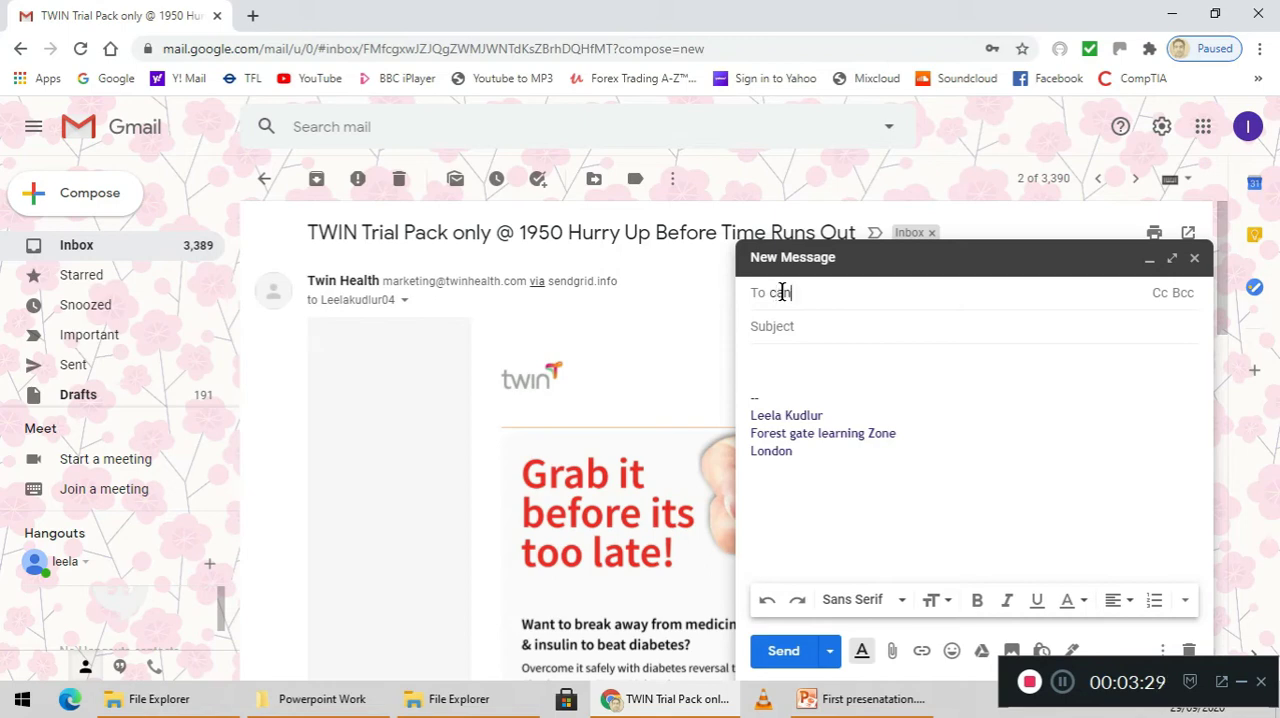
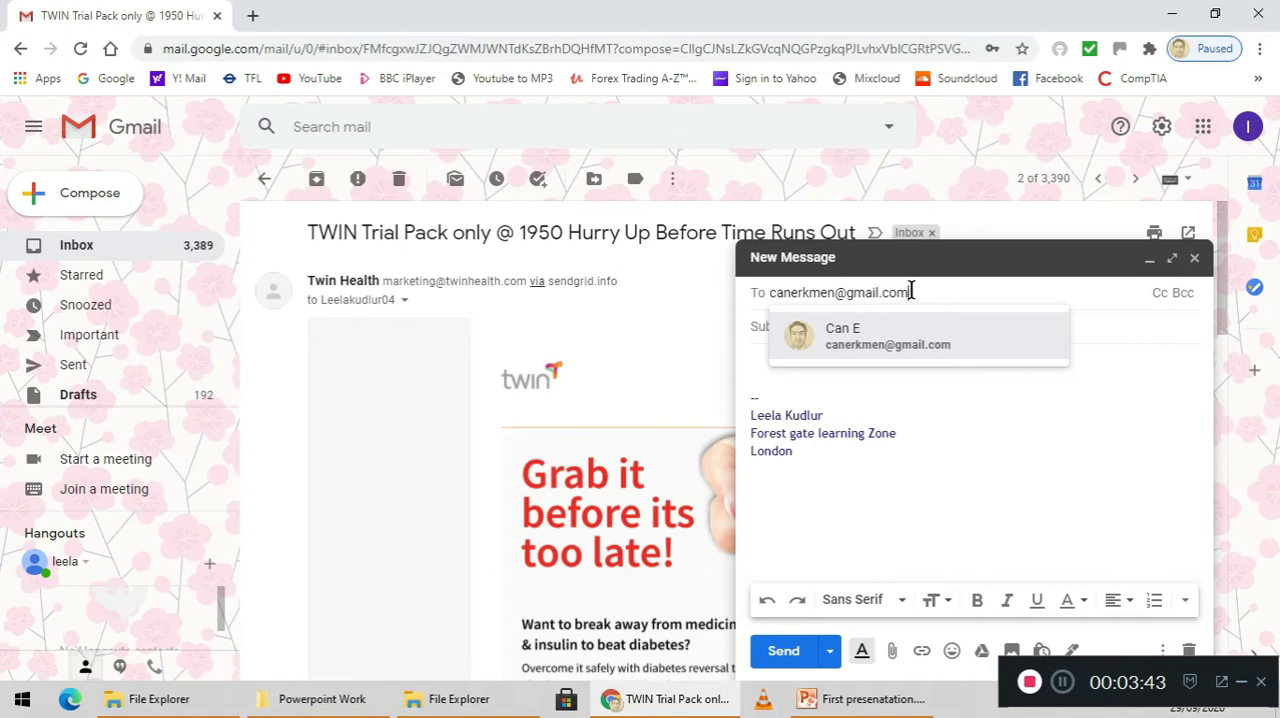
left_click(762, 331)
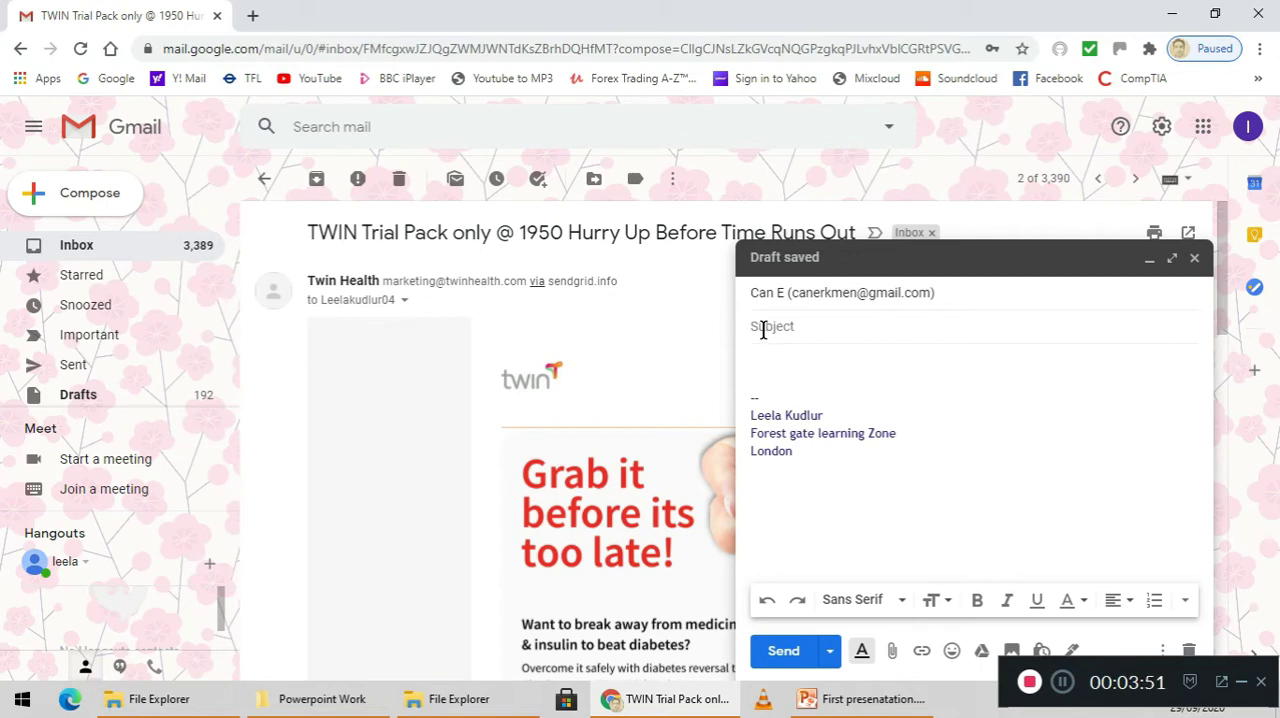
Add the second recipient's Yahoo e-mail address to the message, using the suggested contact
left_click(935, 293)
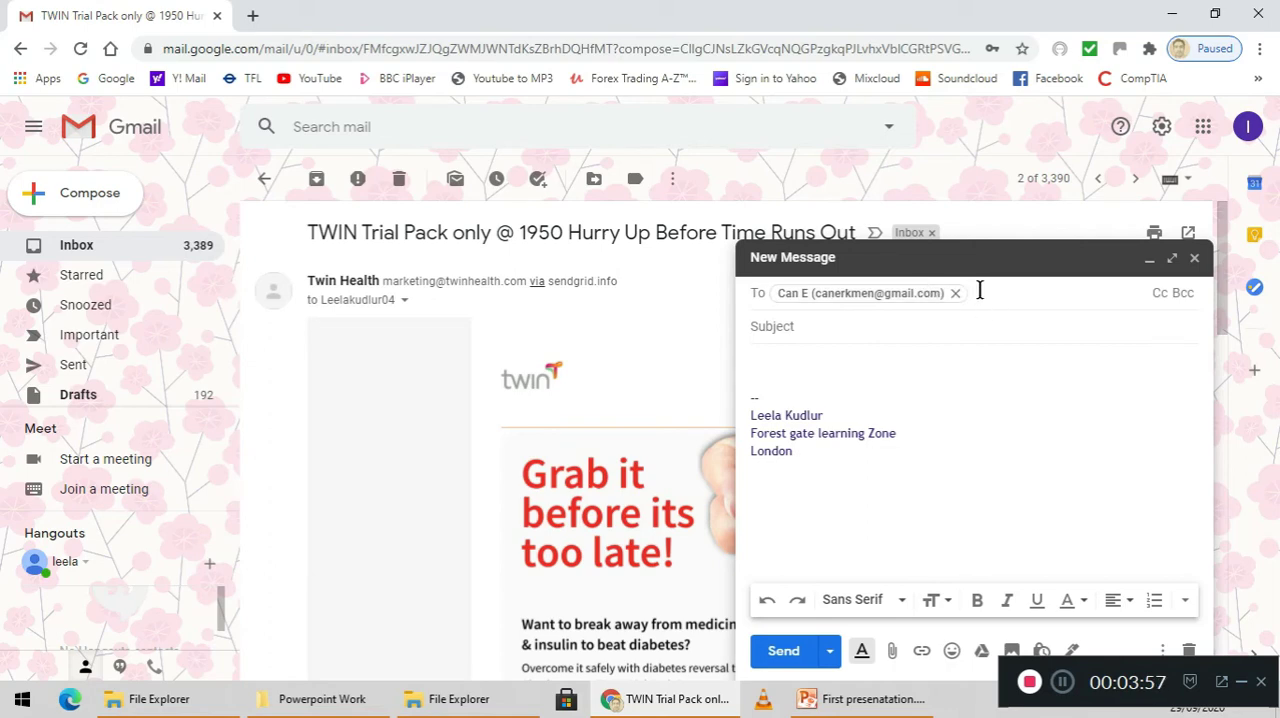
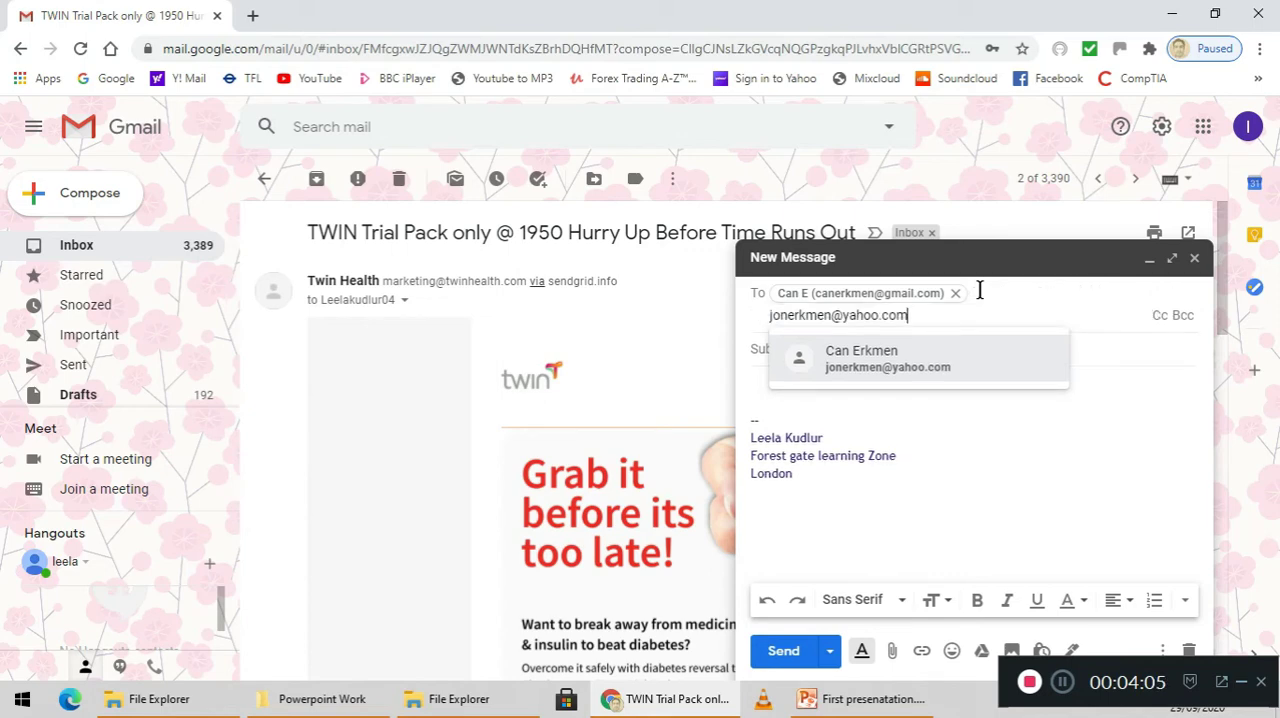
left_click(917, 372)
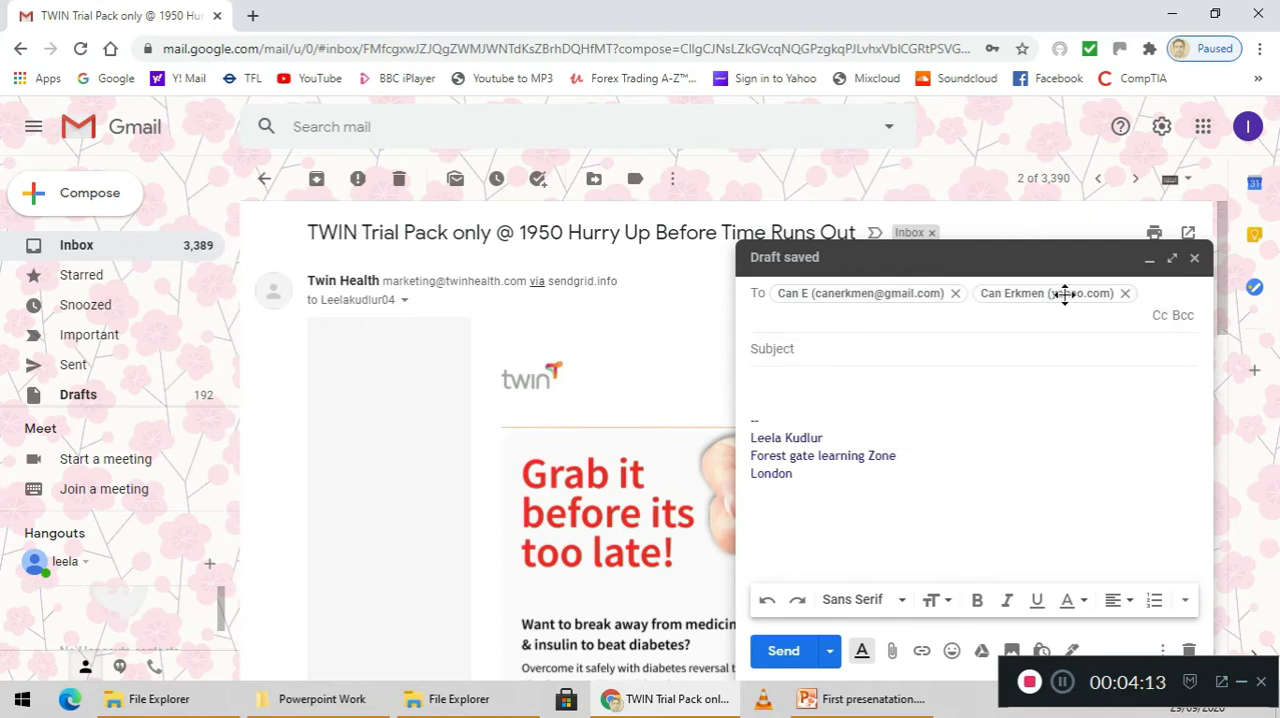
Set the message subject to "Hello"
left_click(835, 355)
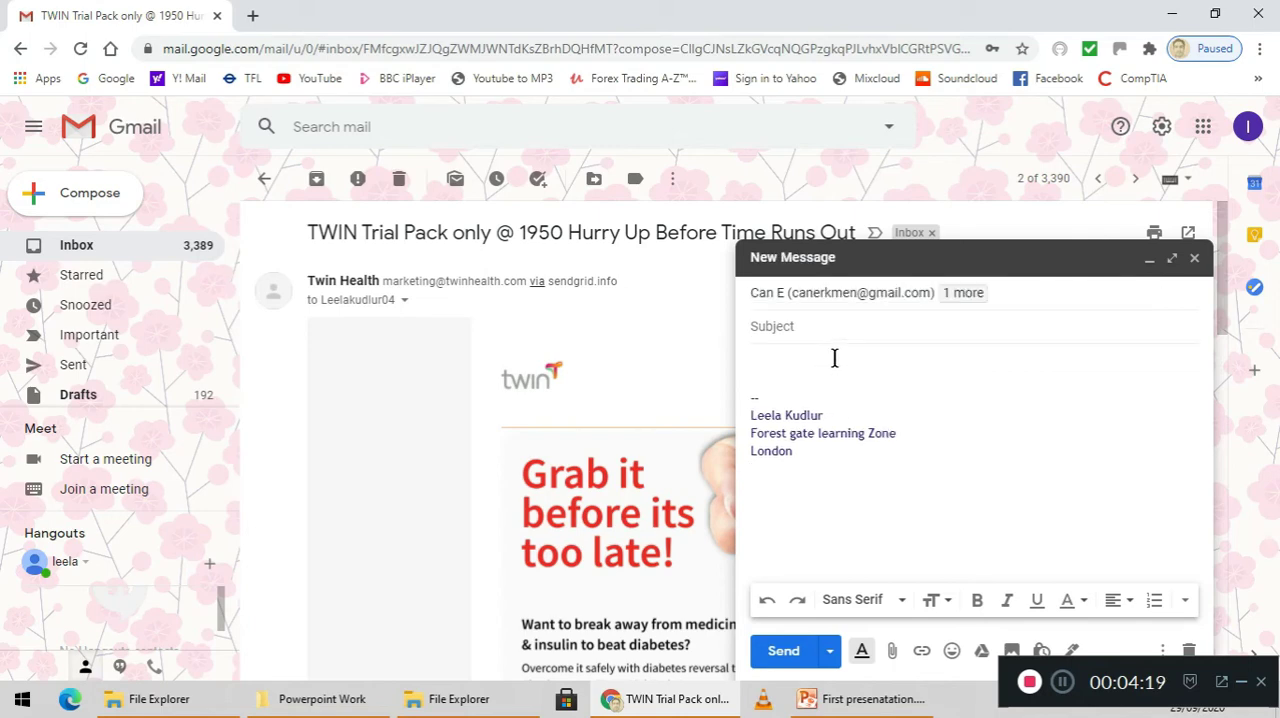
type("Hello")
left_click(833, 360)
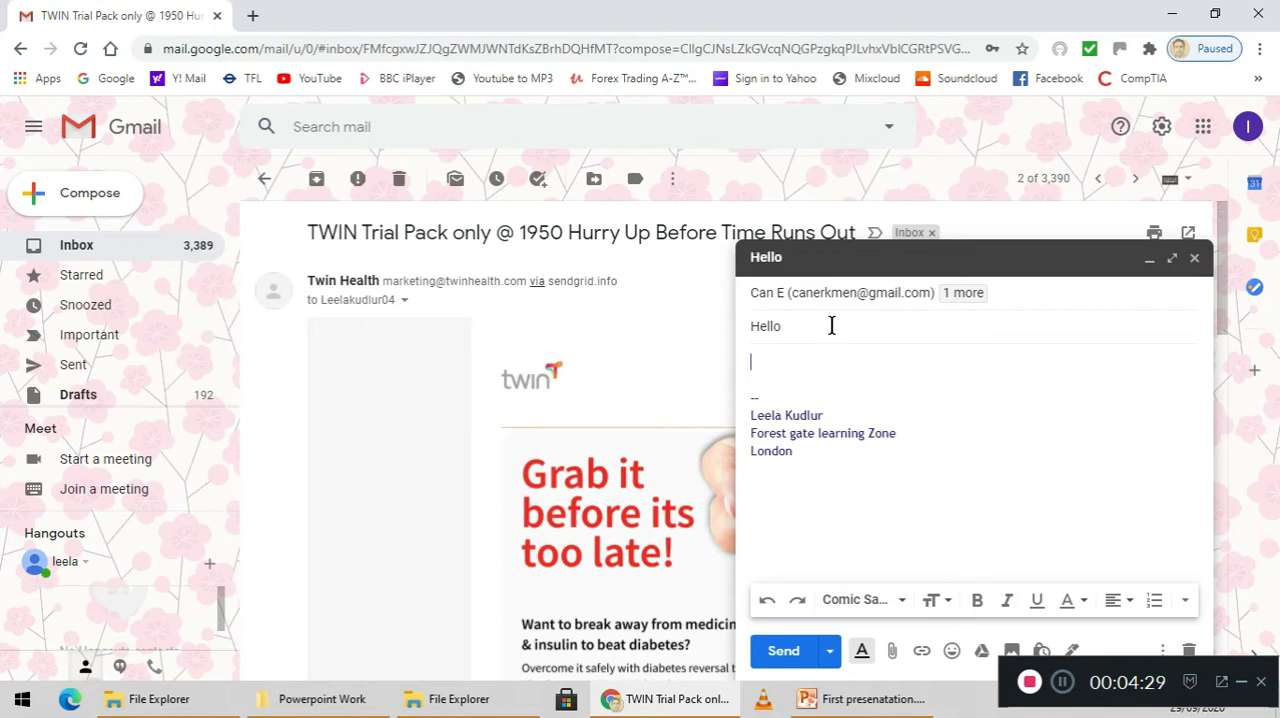
left_click(831, 325)
Write "Hi" and, after a blank line, "How are you doing ? I hope you are doing well." above the signature
left_click(815, 361)
type("Hi")
key("Return")
key("Return")
type("How")
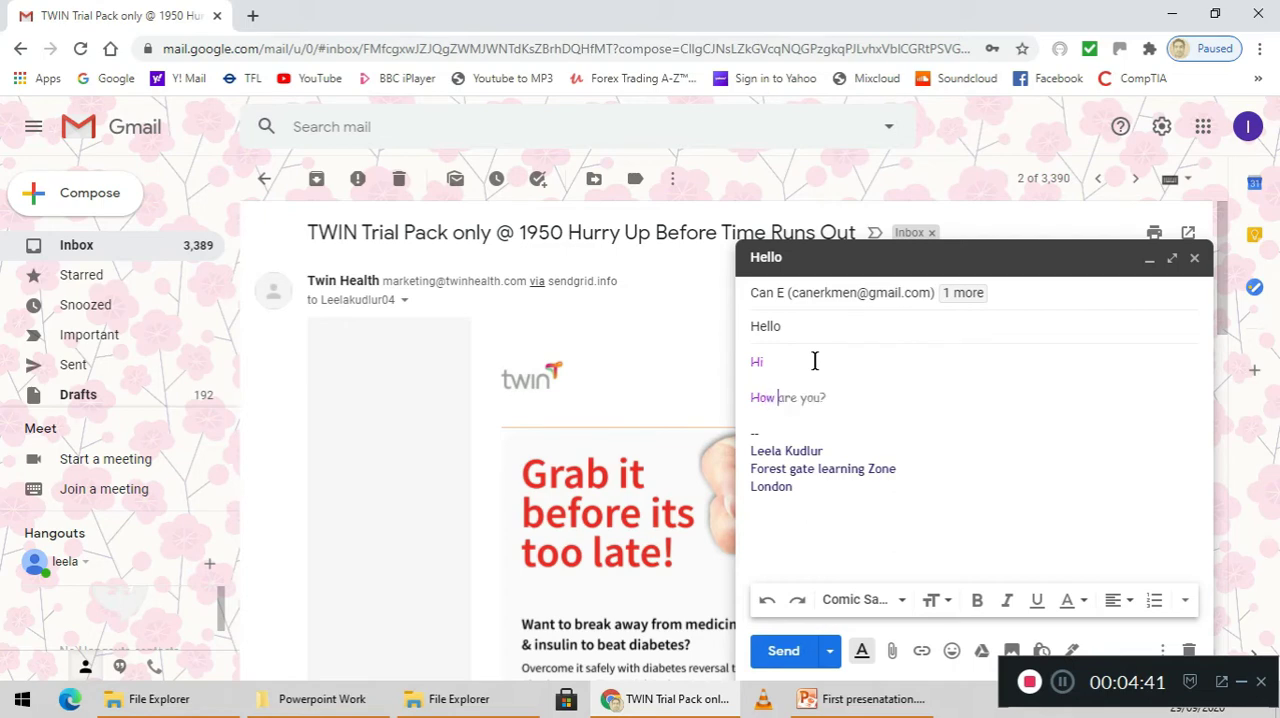
type(" are you doing ?")
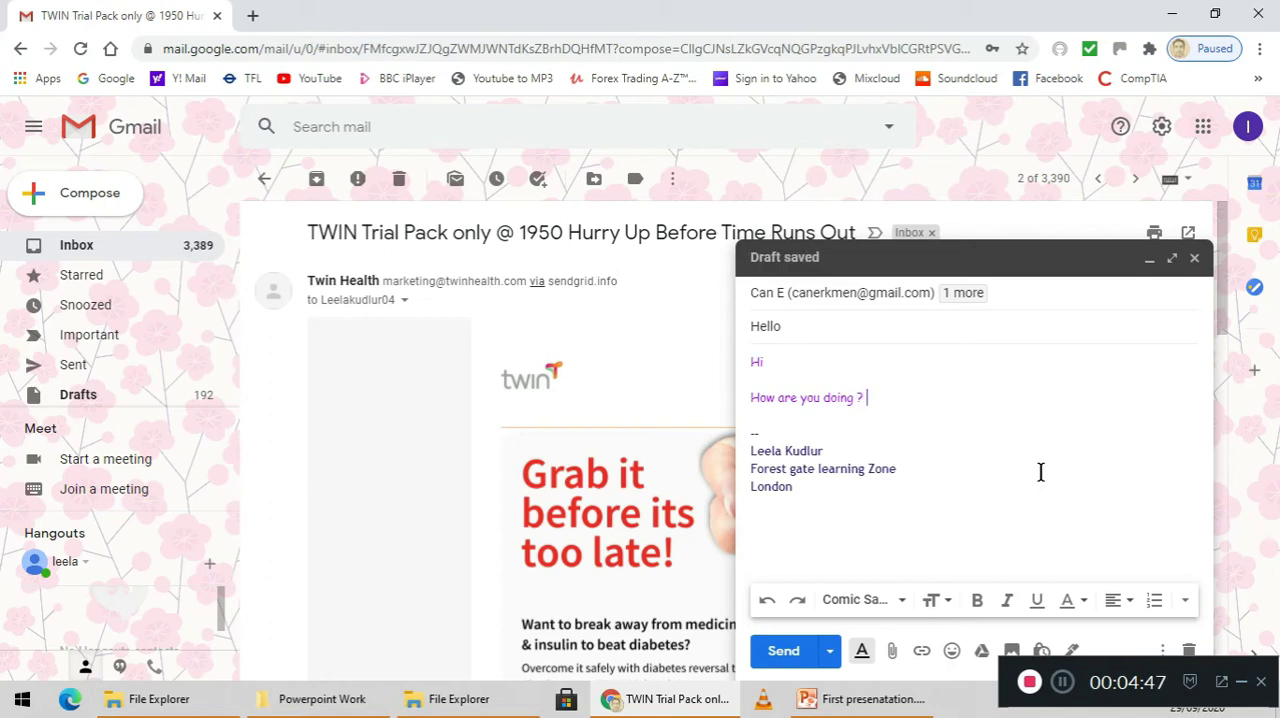
type(" I hope you are")
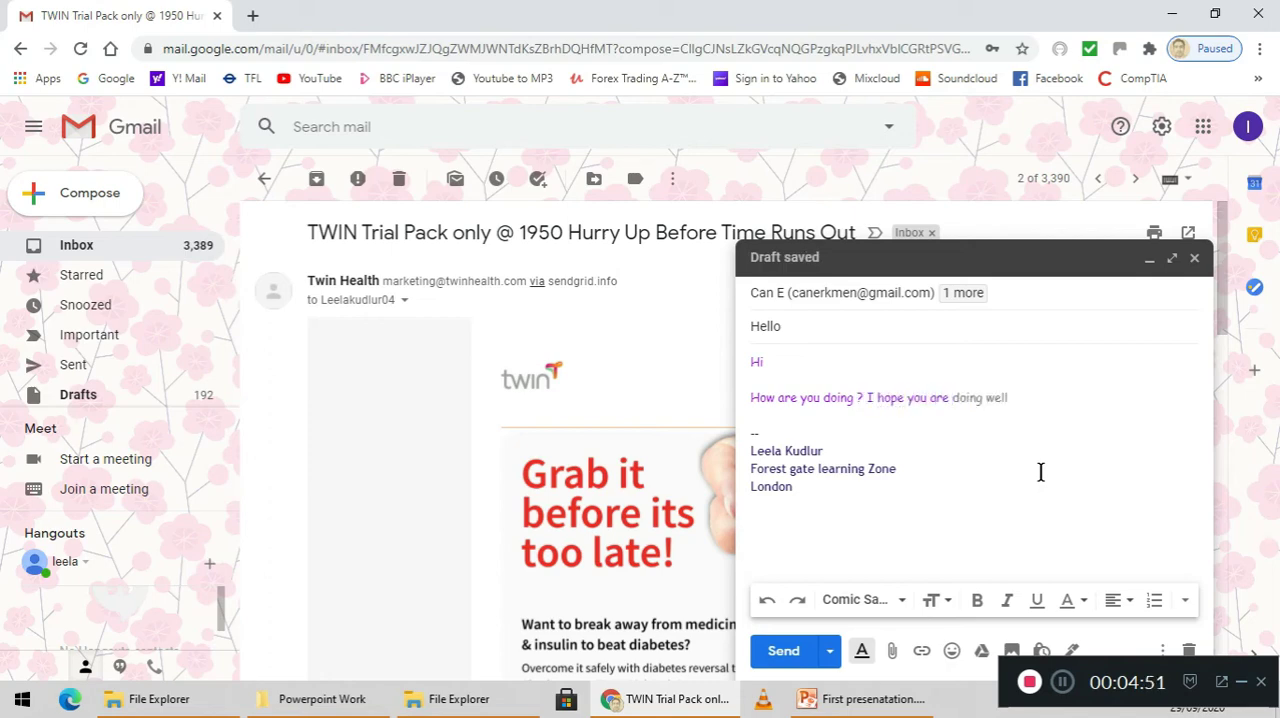
key("Tab")
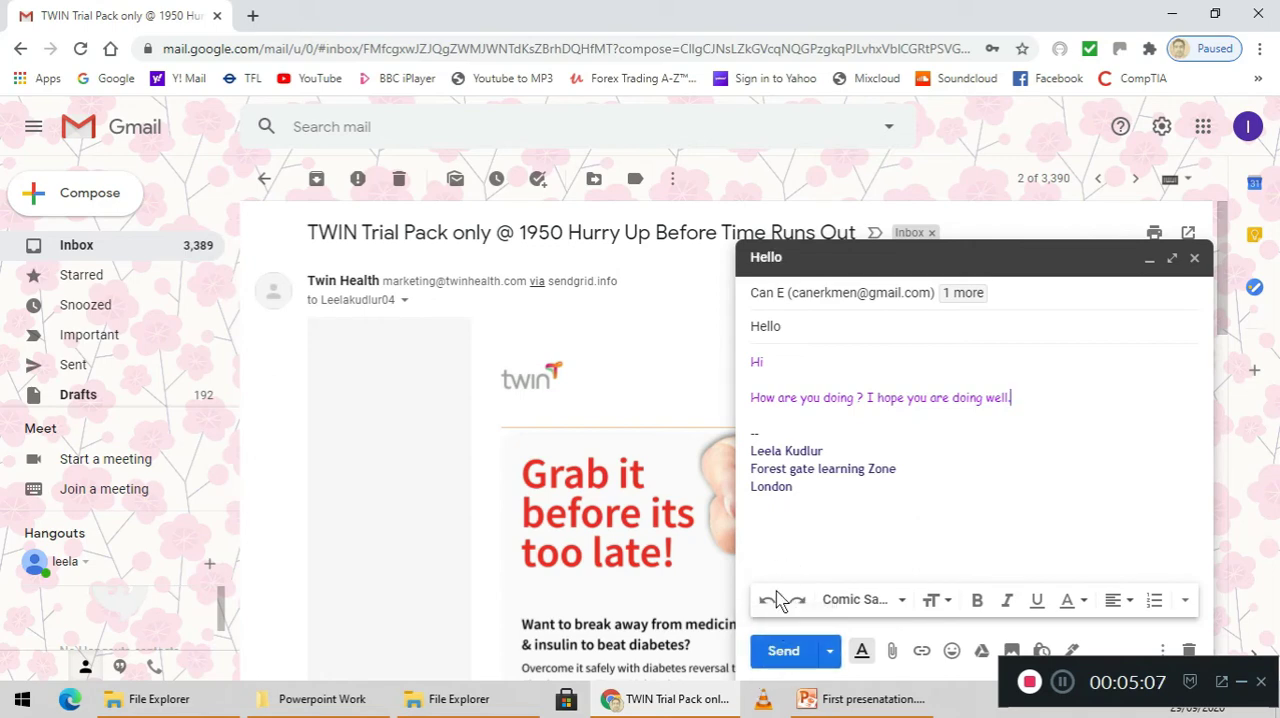
Send the finished "Hello" message to both recipients
left_click(781, 652)
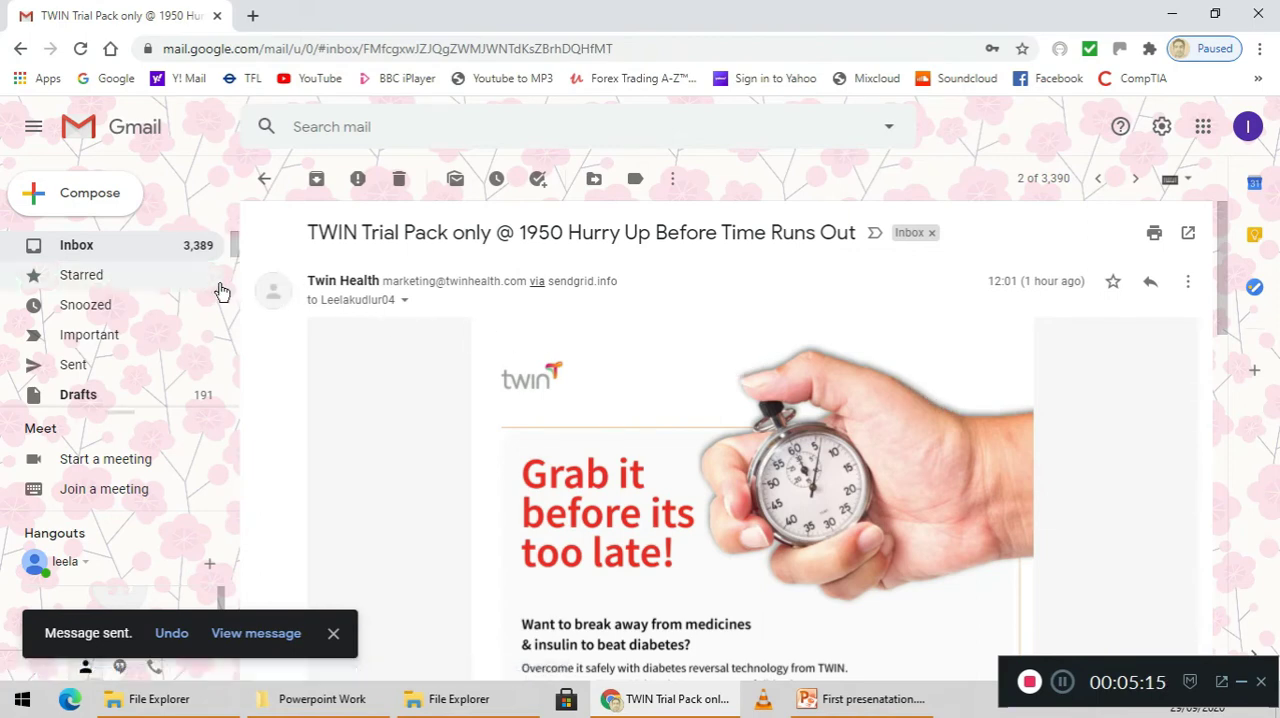
Start another new message and address it to the suggested contact's Gmail address
left_click(89, 194)
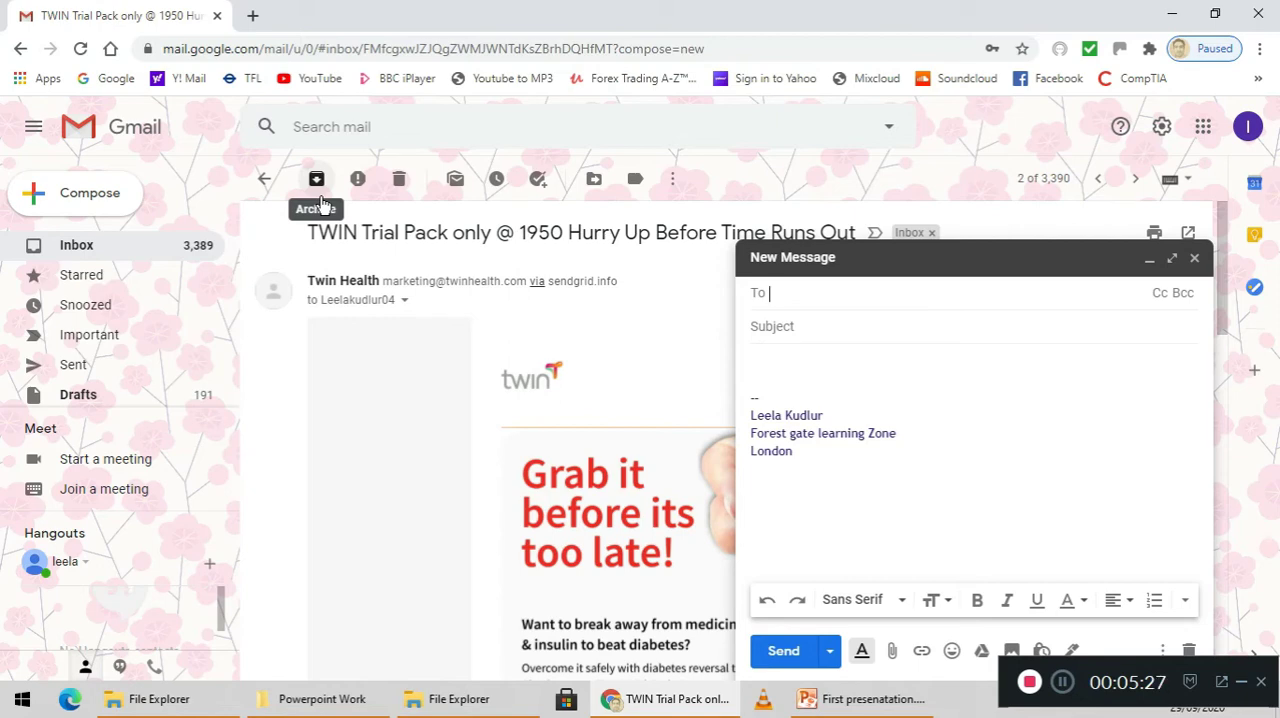
type("c")
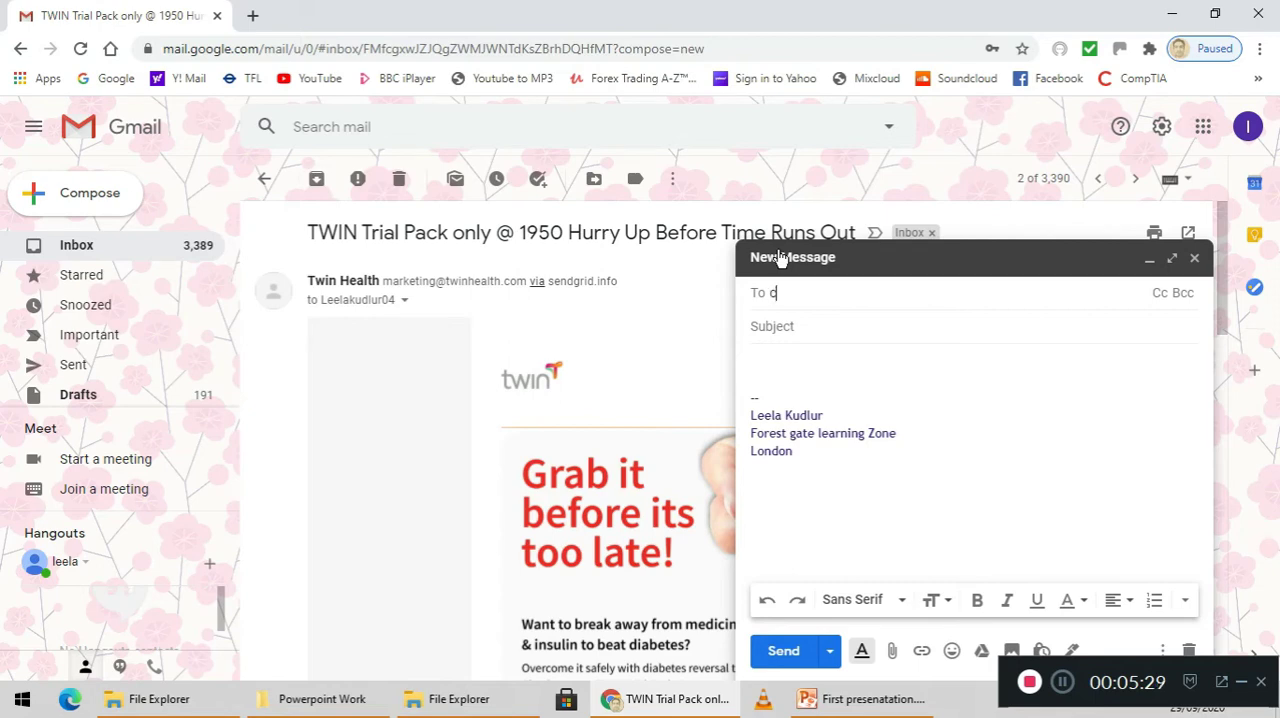
type("aner")
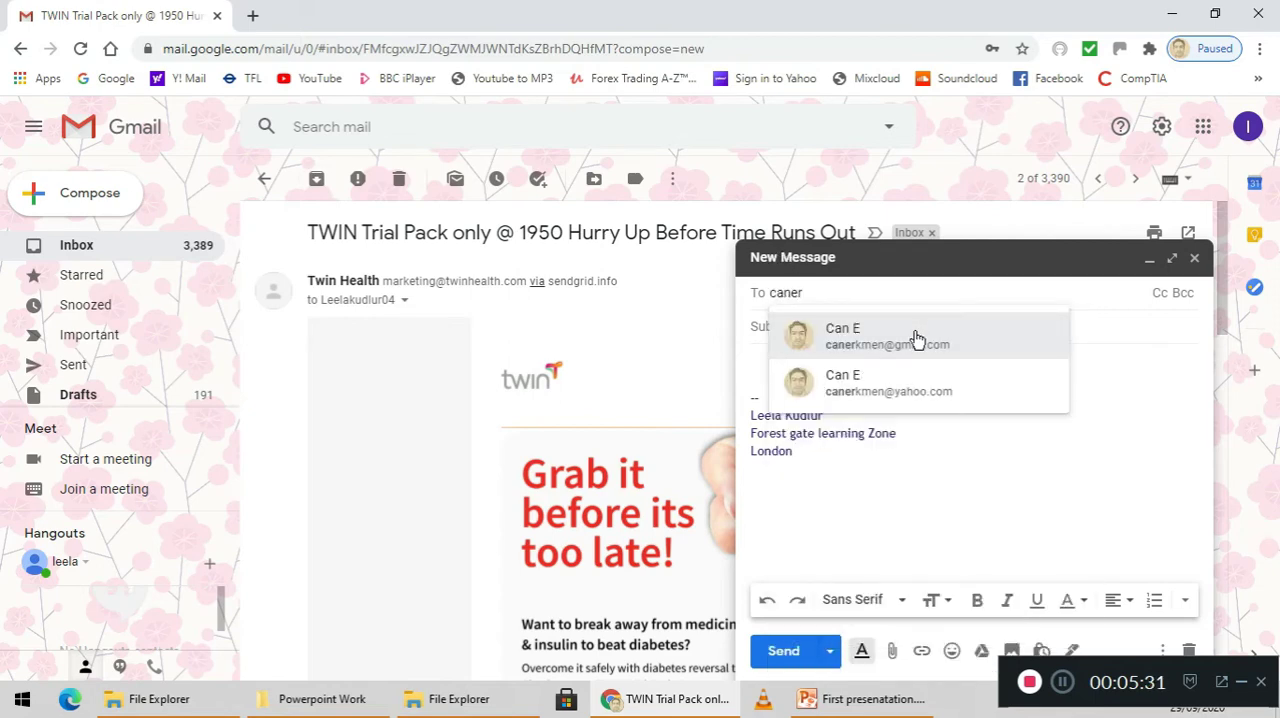
left_click(916, 338)
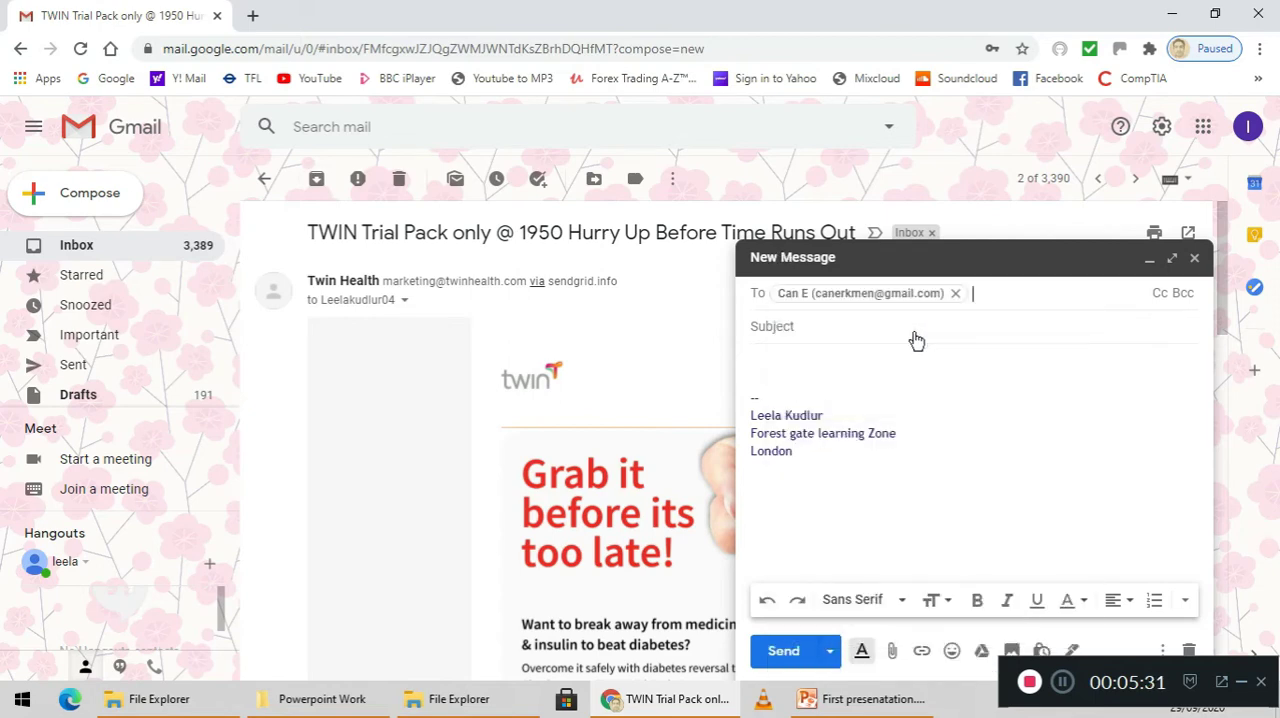
Set the new message's subject to "hi"
left_click(812, 335)
type("h")
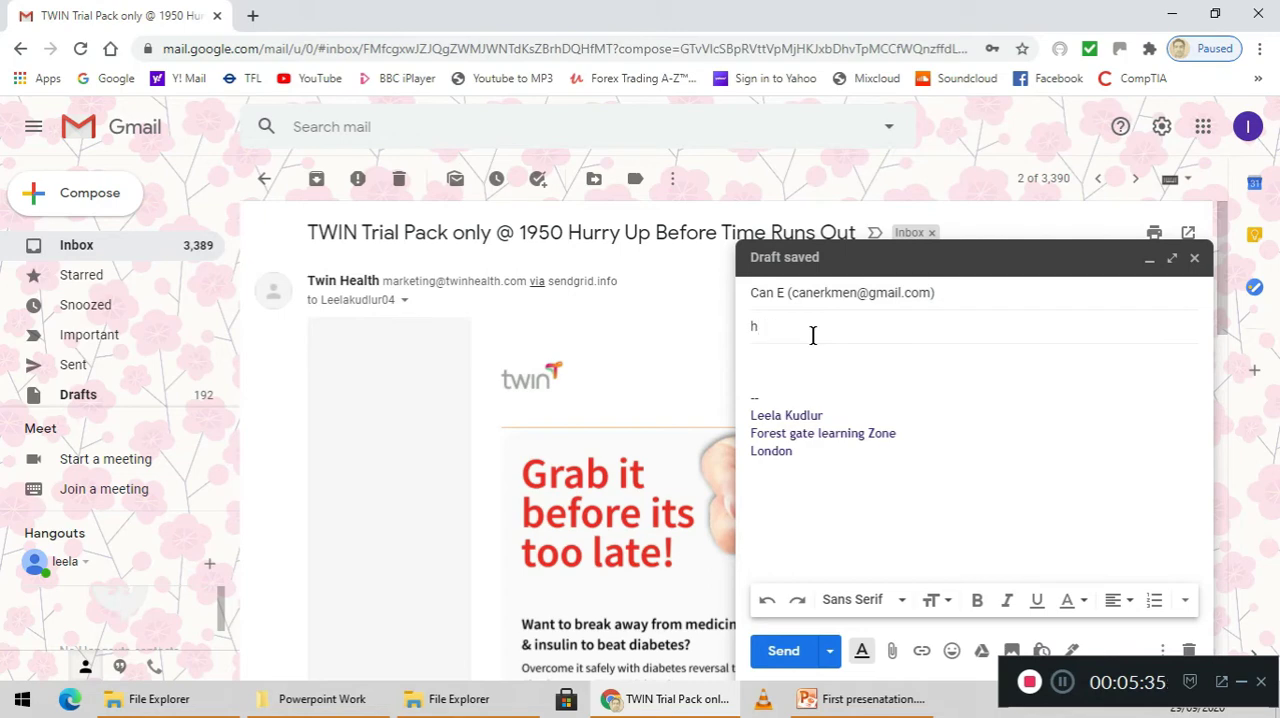
type("i")
Write "hi" and, after a blank line, "Please find the attached document" above the signature
left_click(802, 369)
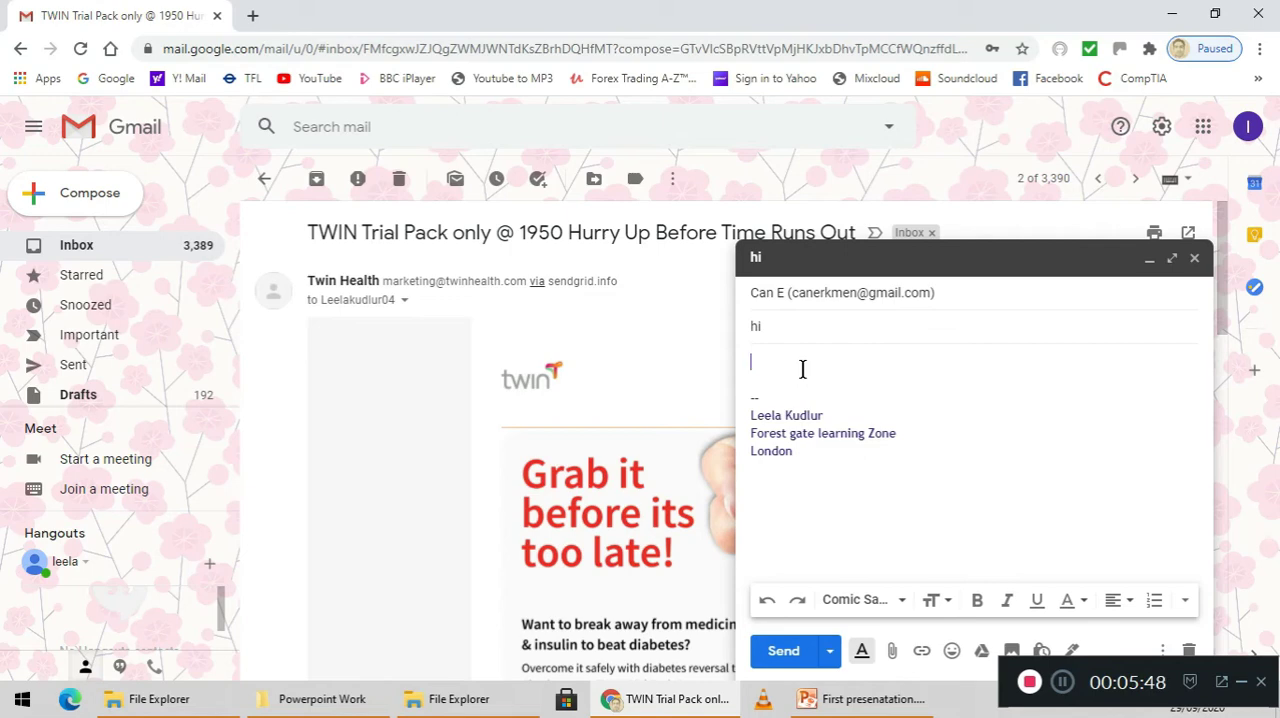
type("i")
key("Return")
key("Return")
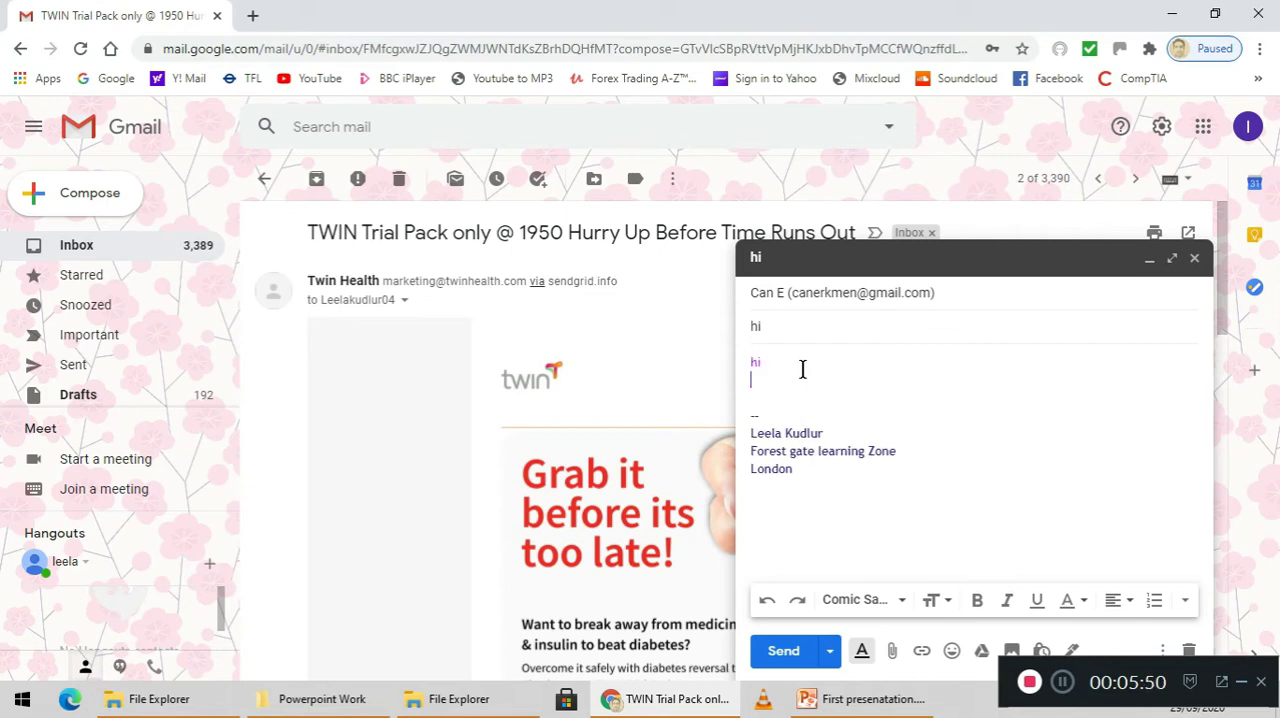
type("Please ")
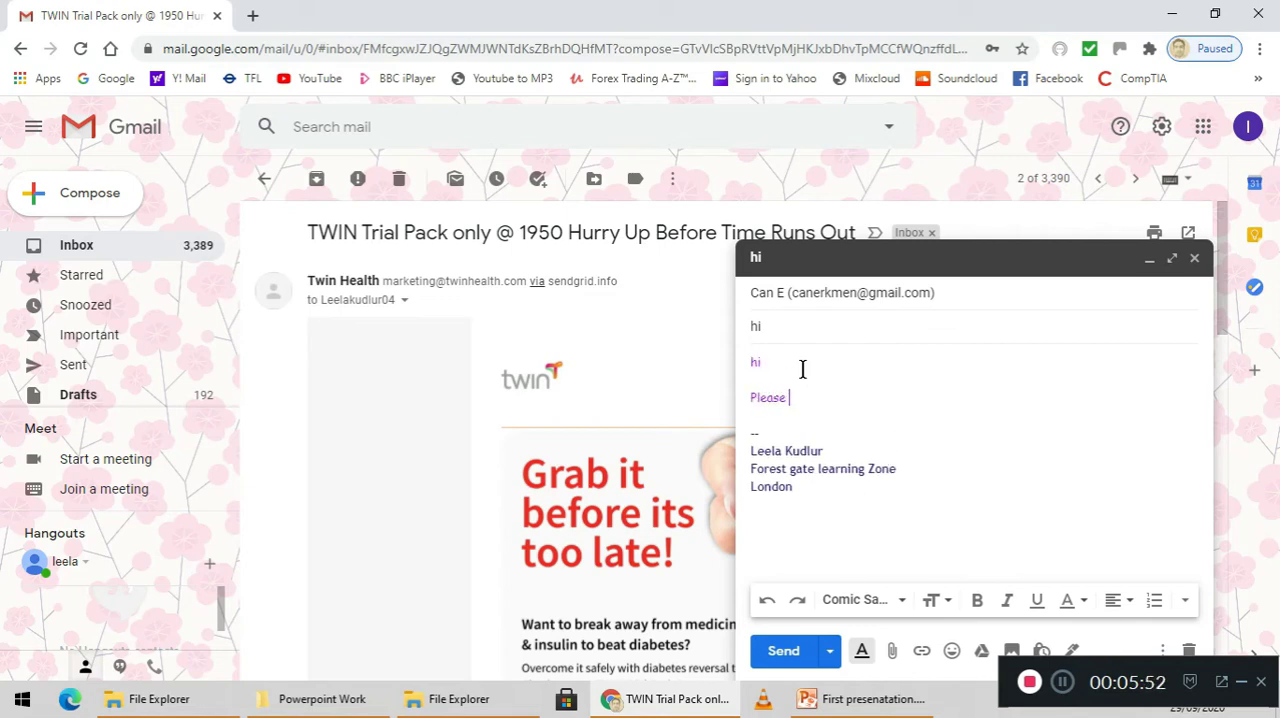
type("find te")
key("BackSpace")
key("BackSpace")
type("he attached document")
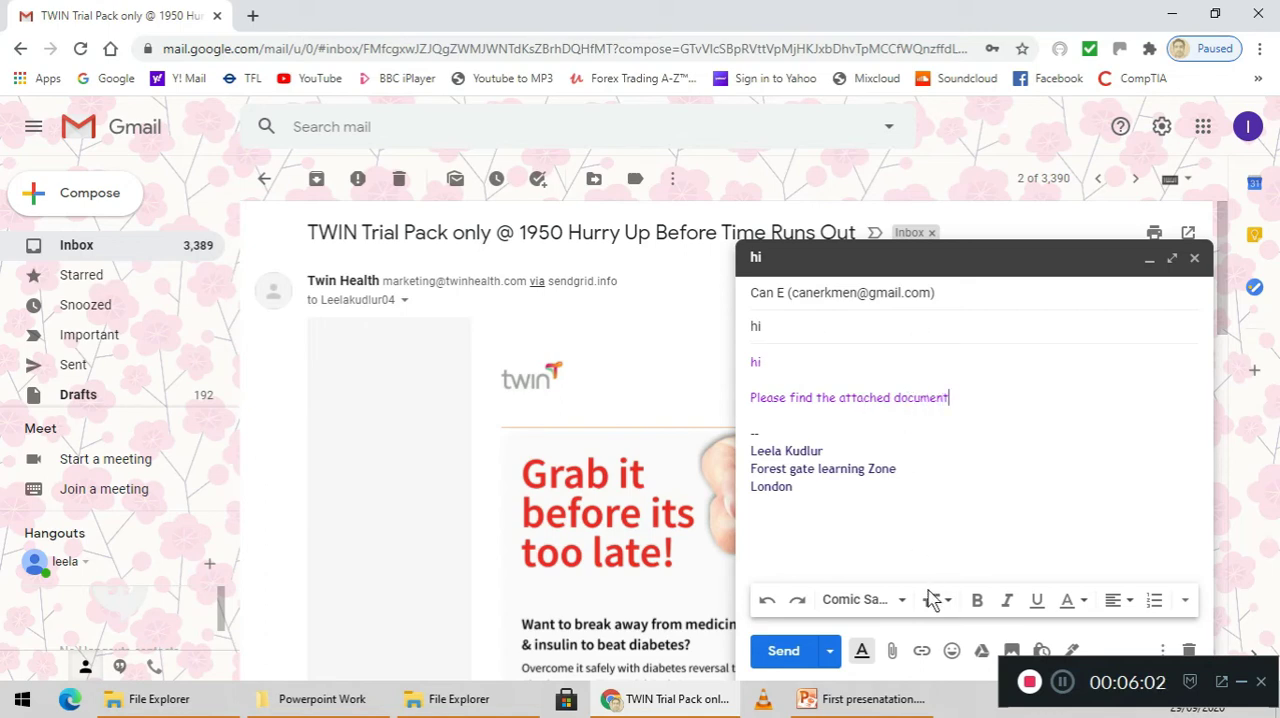
Attach the CV Word document listed directly after "british values and unity.pptx" in the OneDrive Documents folder
left_click(892, 652)
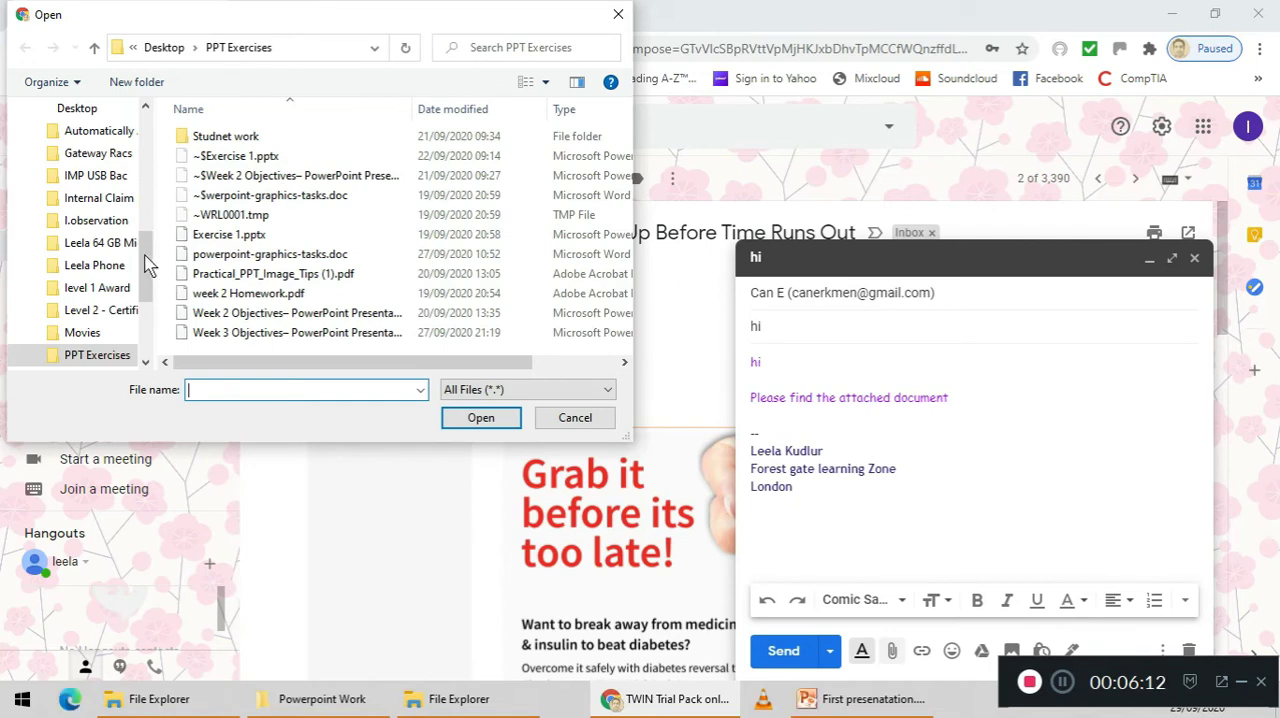
left_click(145, 172)
left_click_drag(145, 172, 147, 305)
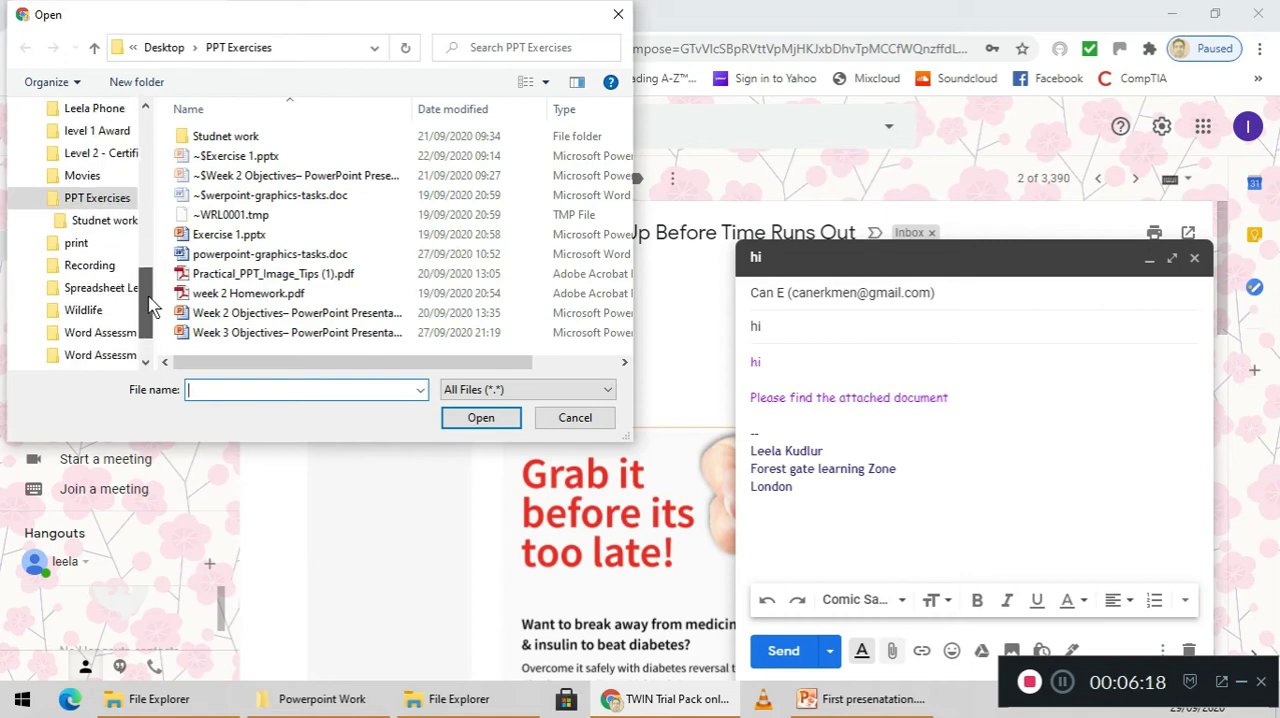
scroll(148, 305, "down", 1)
scroll(148, 305, "up", 1)
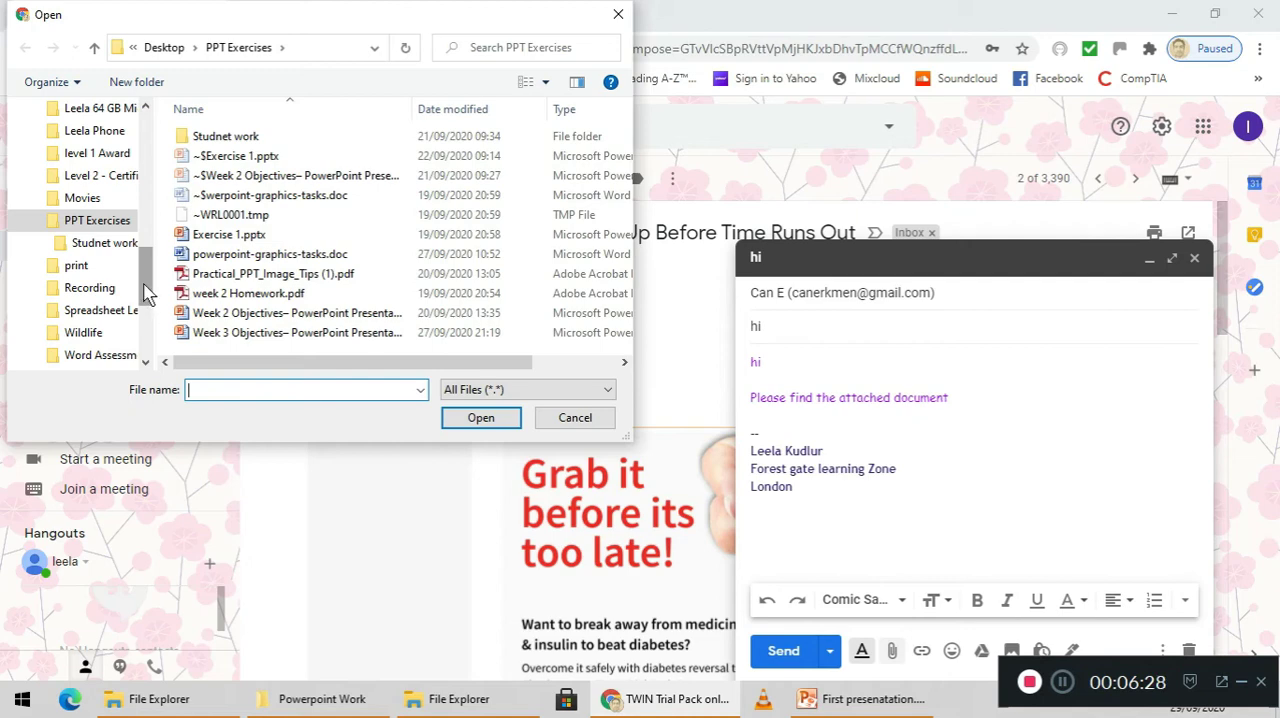
scroll(148, 290, "up", 5)
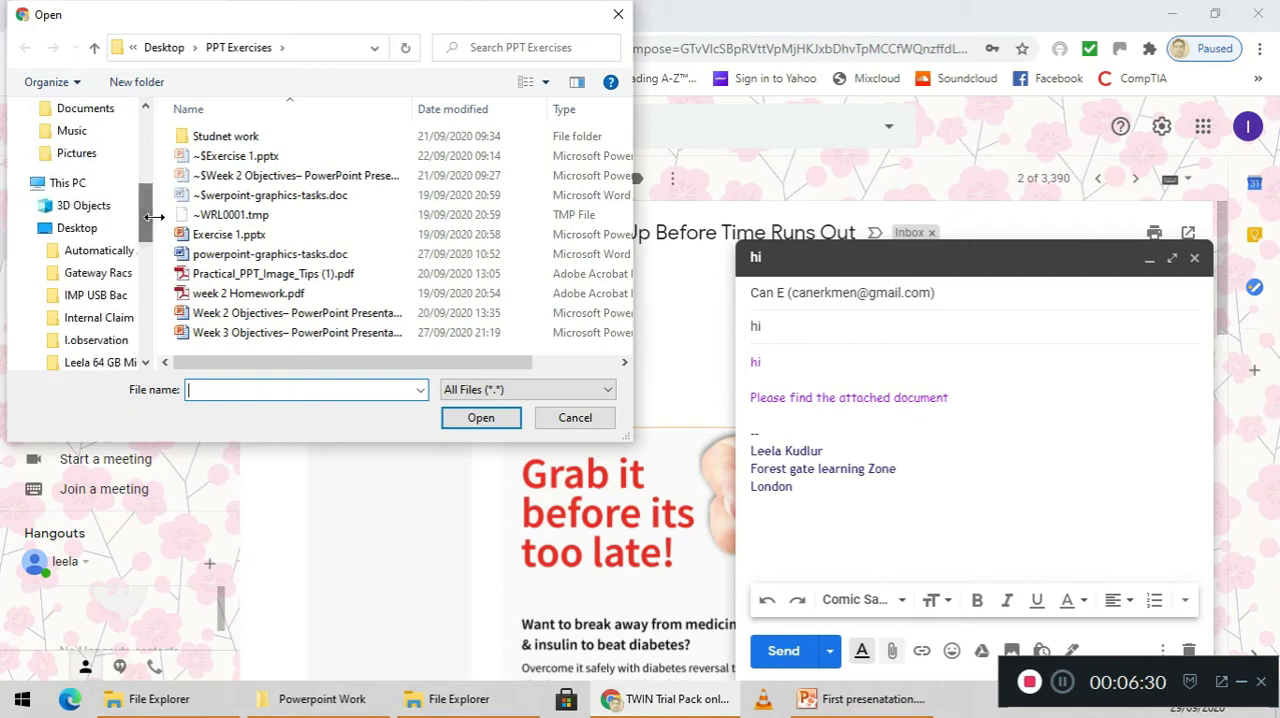
left_click(68, 160)
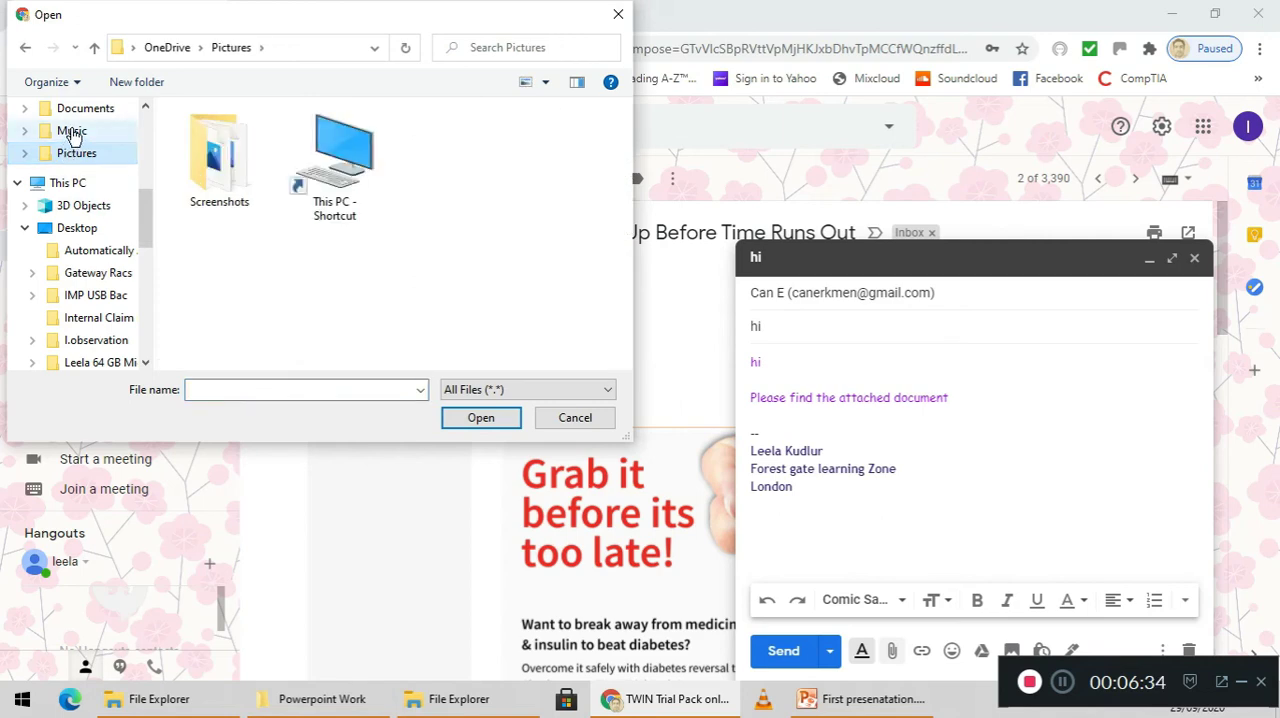
left_click(72, 134)
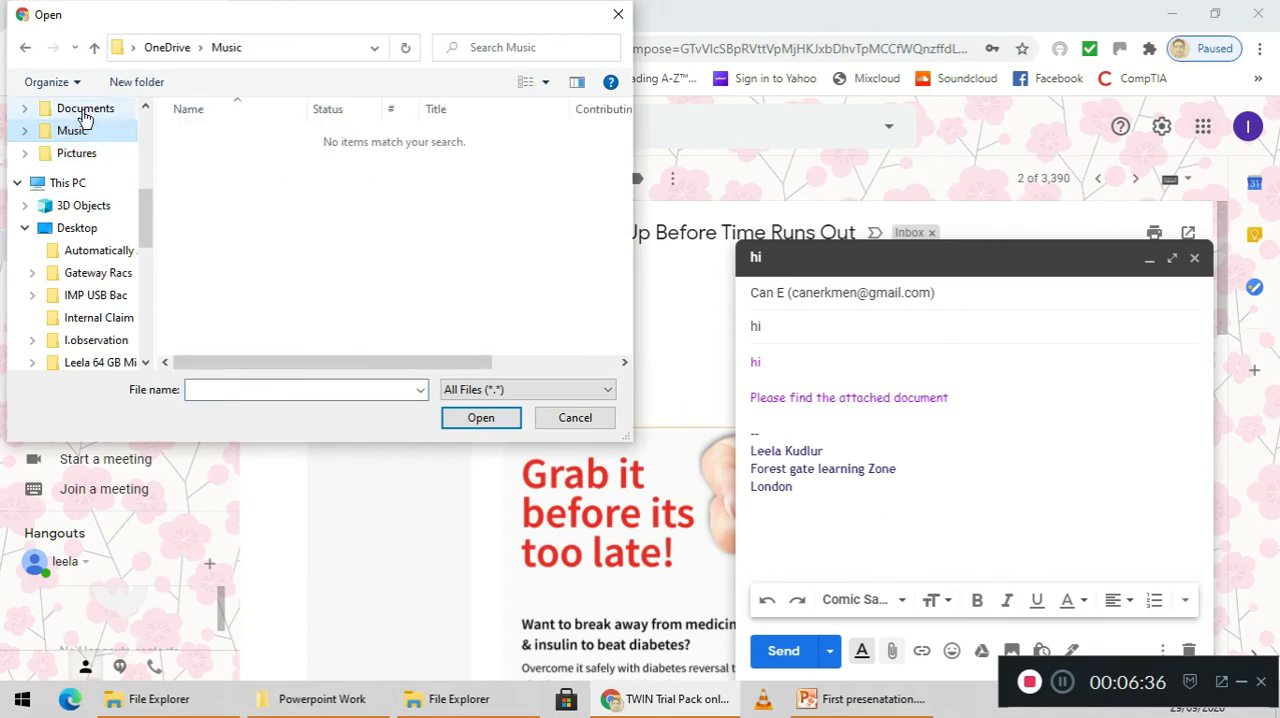
left_click(84, 118)
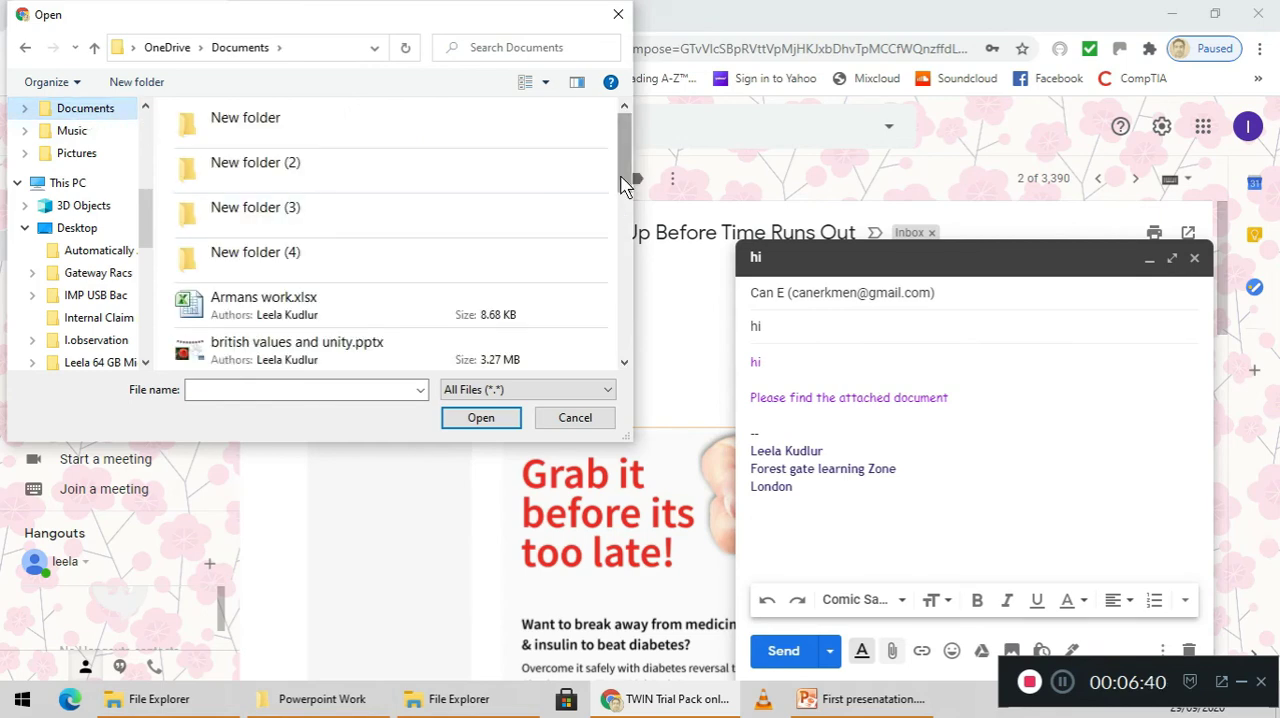
left_click_drag(623, 178, 628, 230)
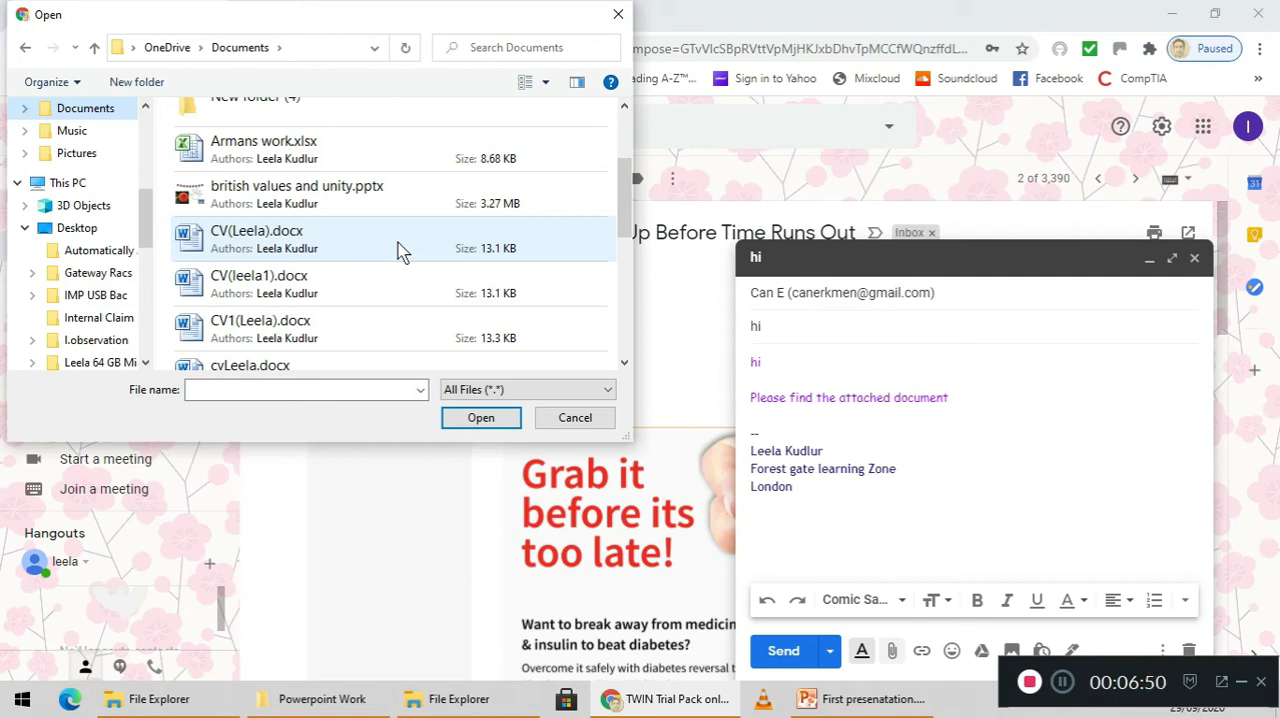
double_click(318, 246)
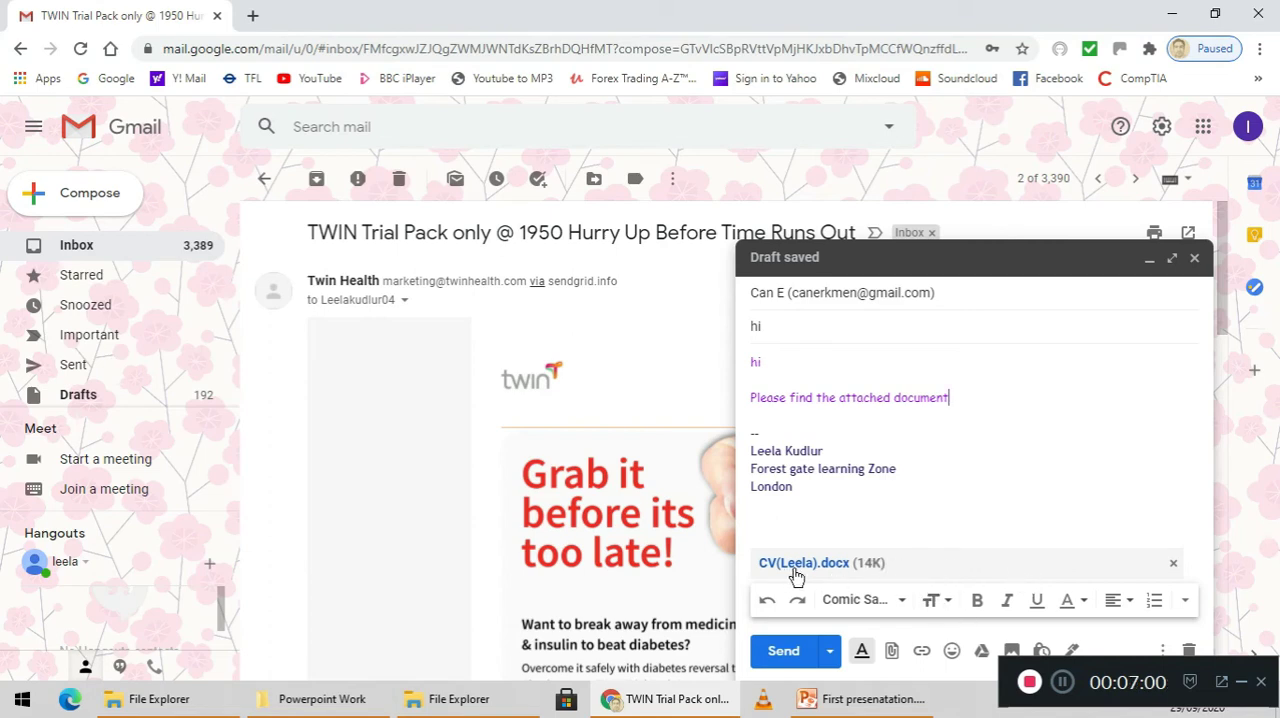
Attach "Extended Activity.docx" from the OneDrive Documents folder as a second file and send the message
left_click(893, 652)
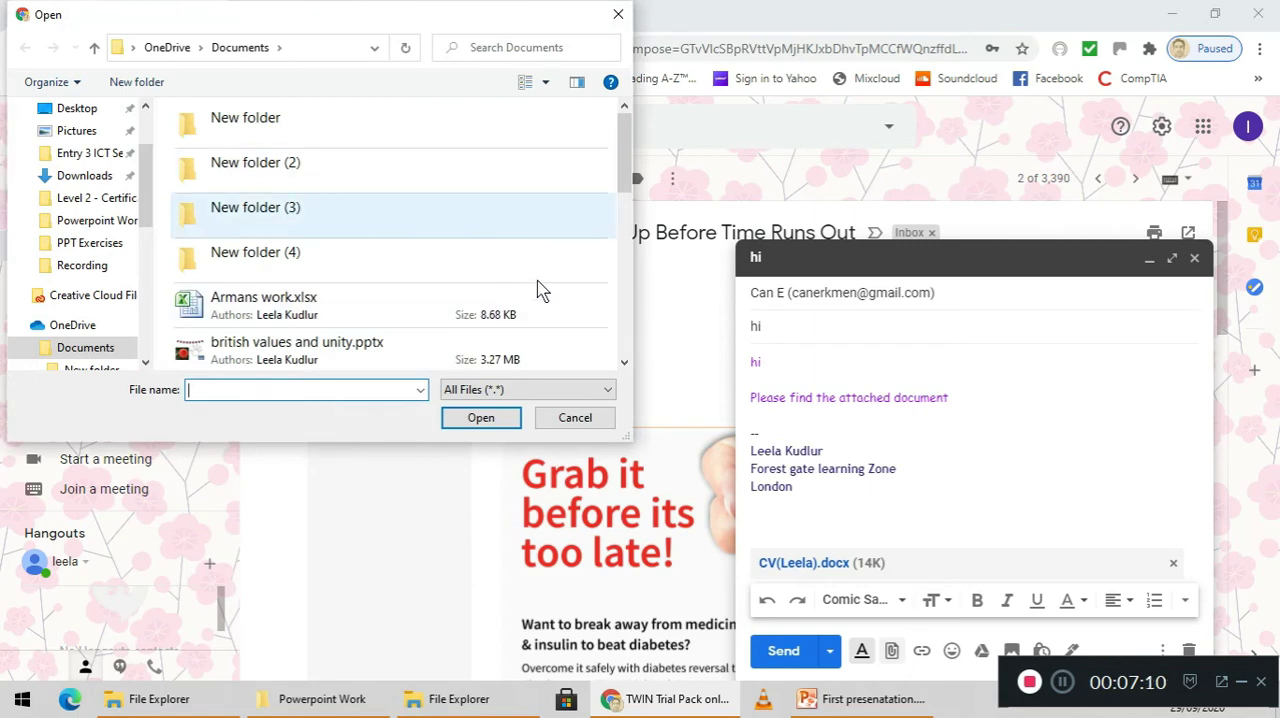
left_click_drag(629, 191, 614, 323)
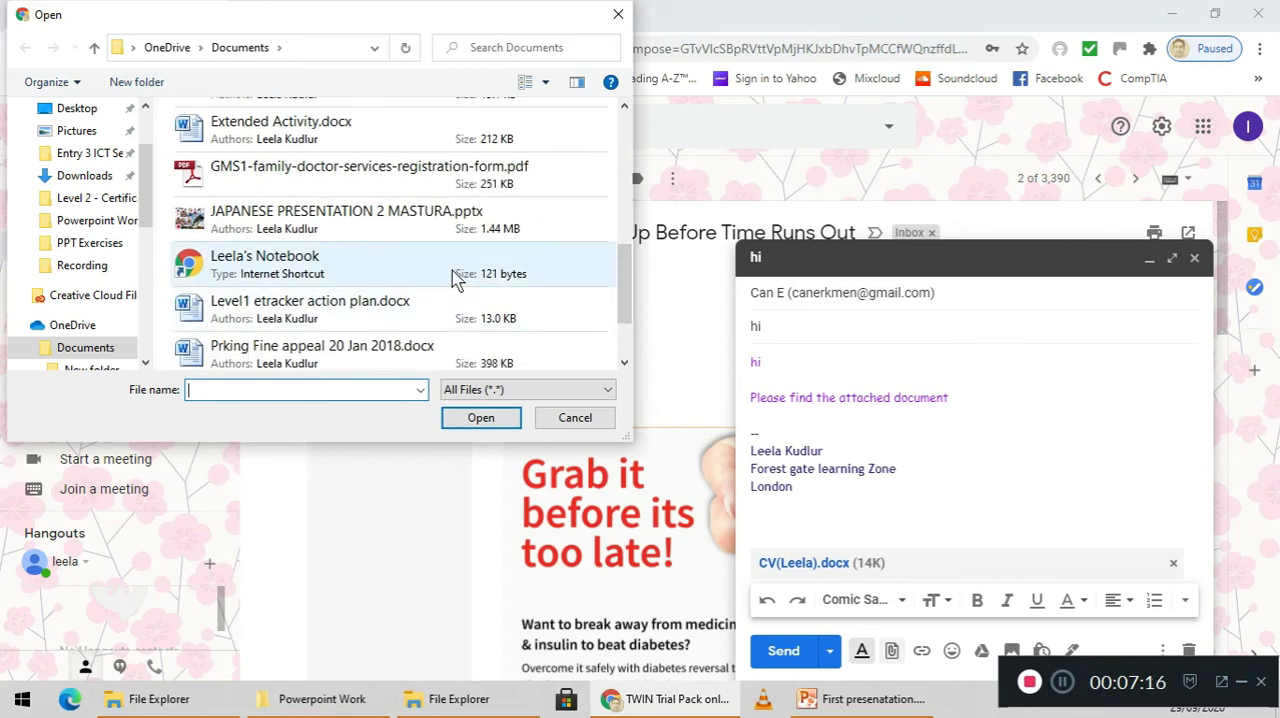
double_click(345, 130)
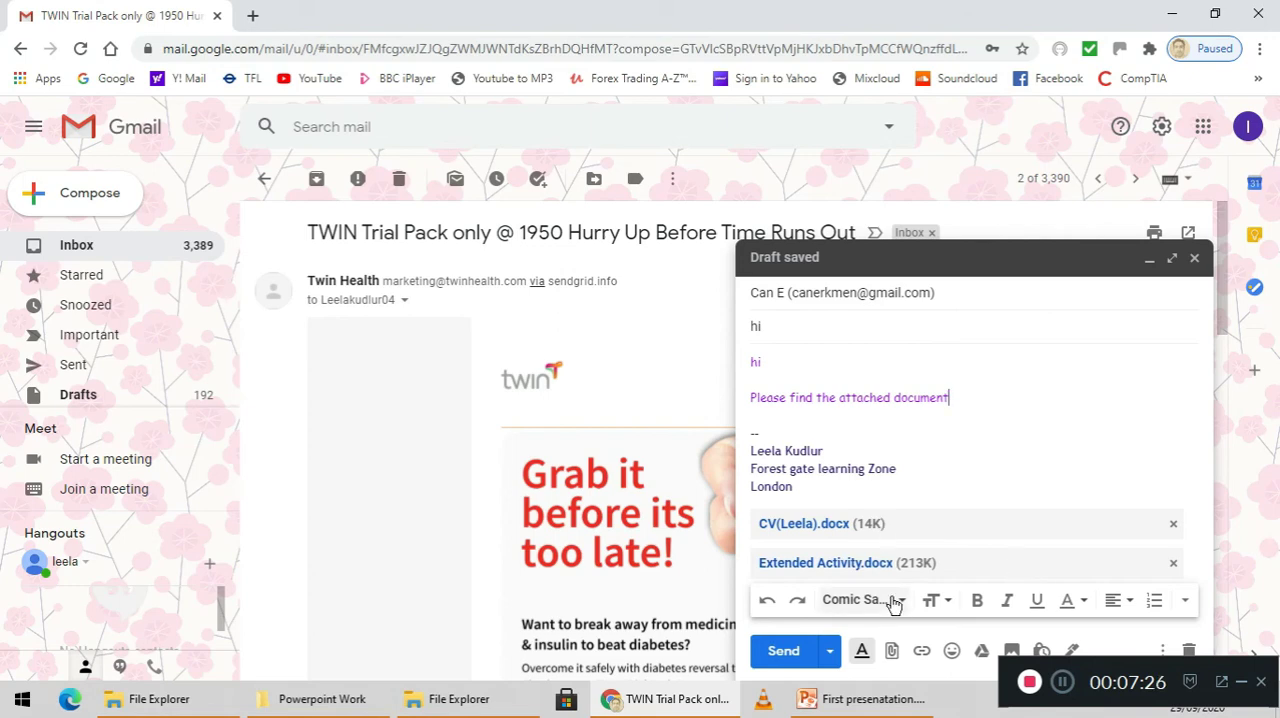
left_click(783, 653)
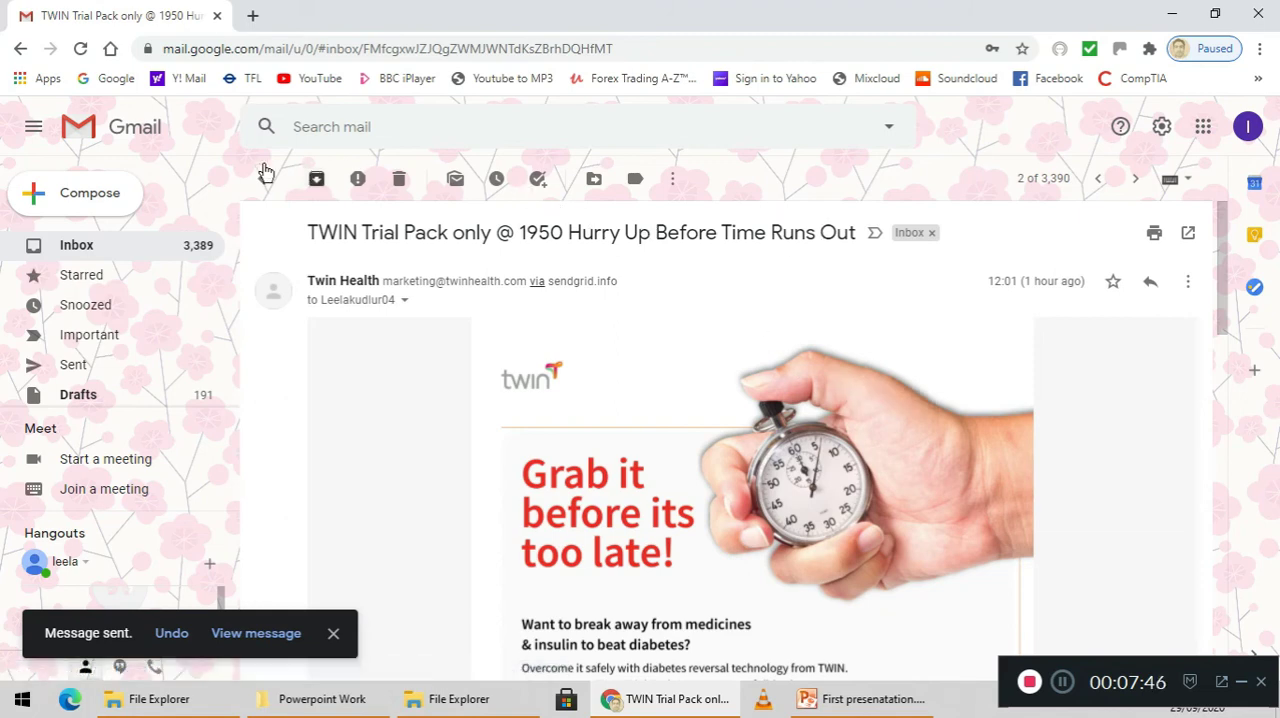
Return to the inbox and sign out of the Google account
left_click(77, 252)
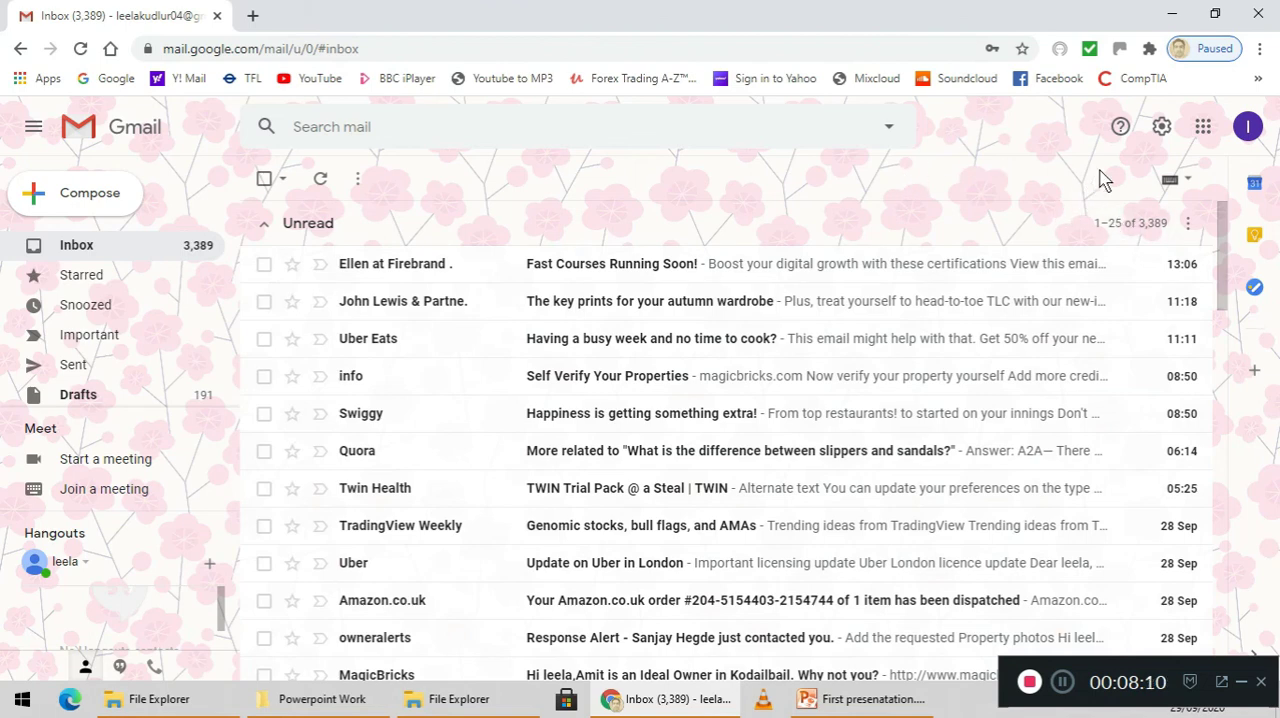
left_click(1250, 130)
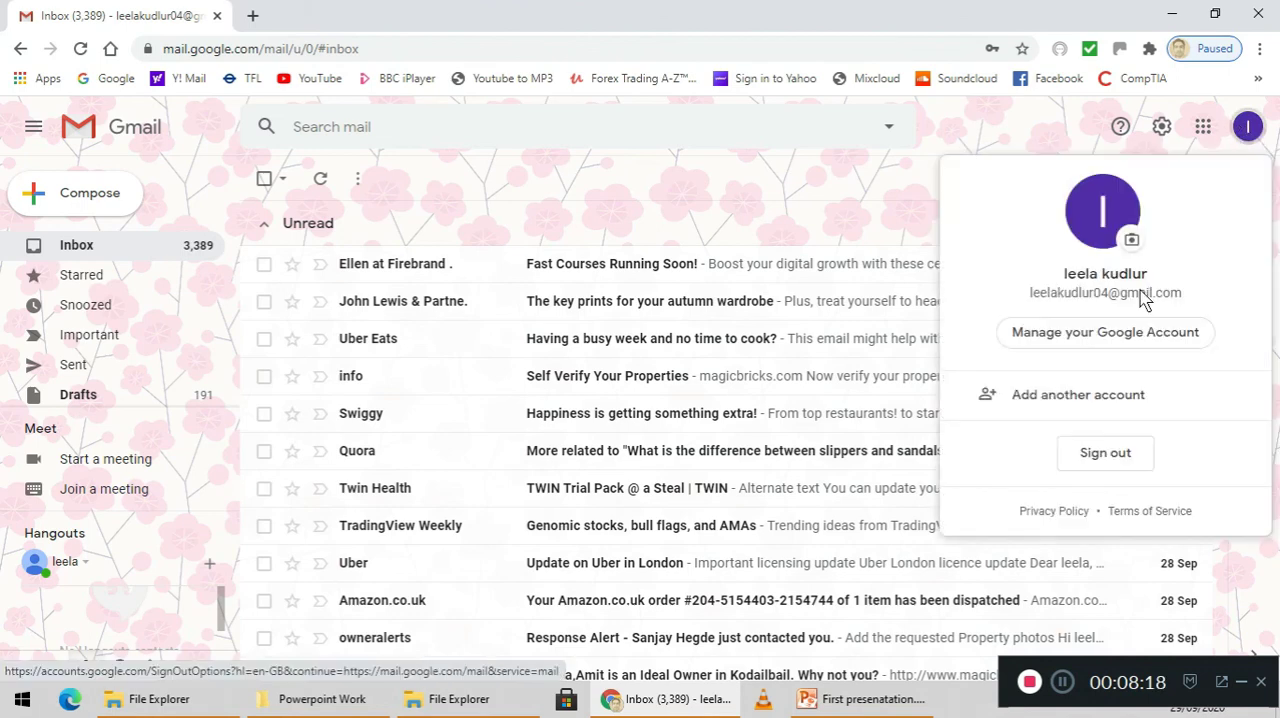
left_click(1105, 455)
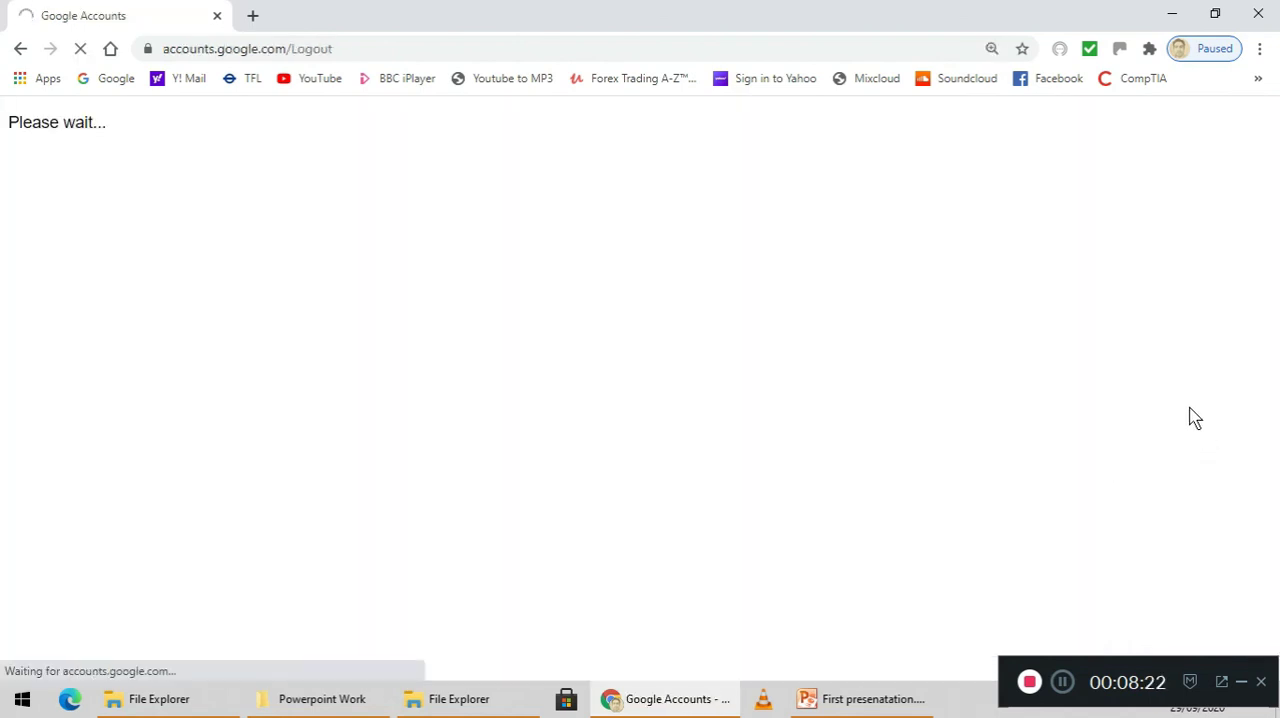